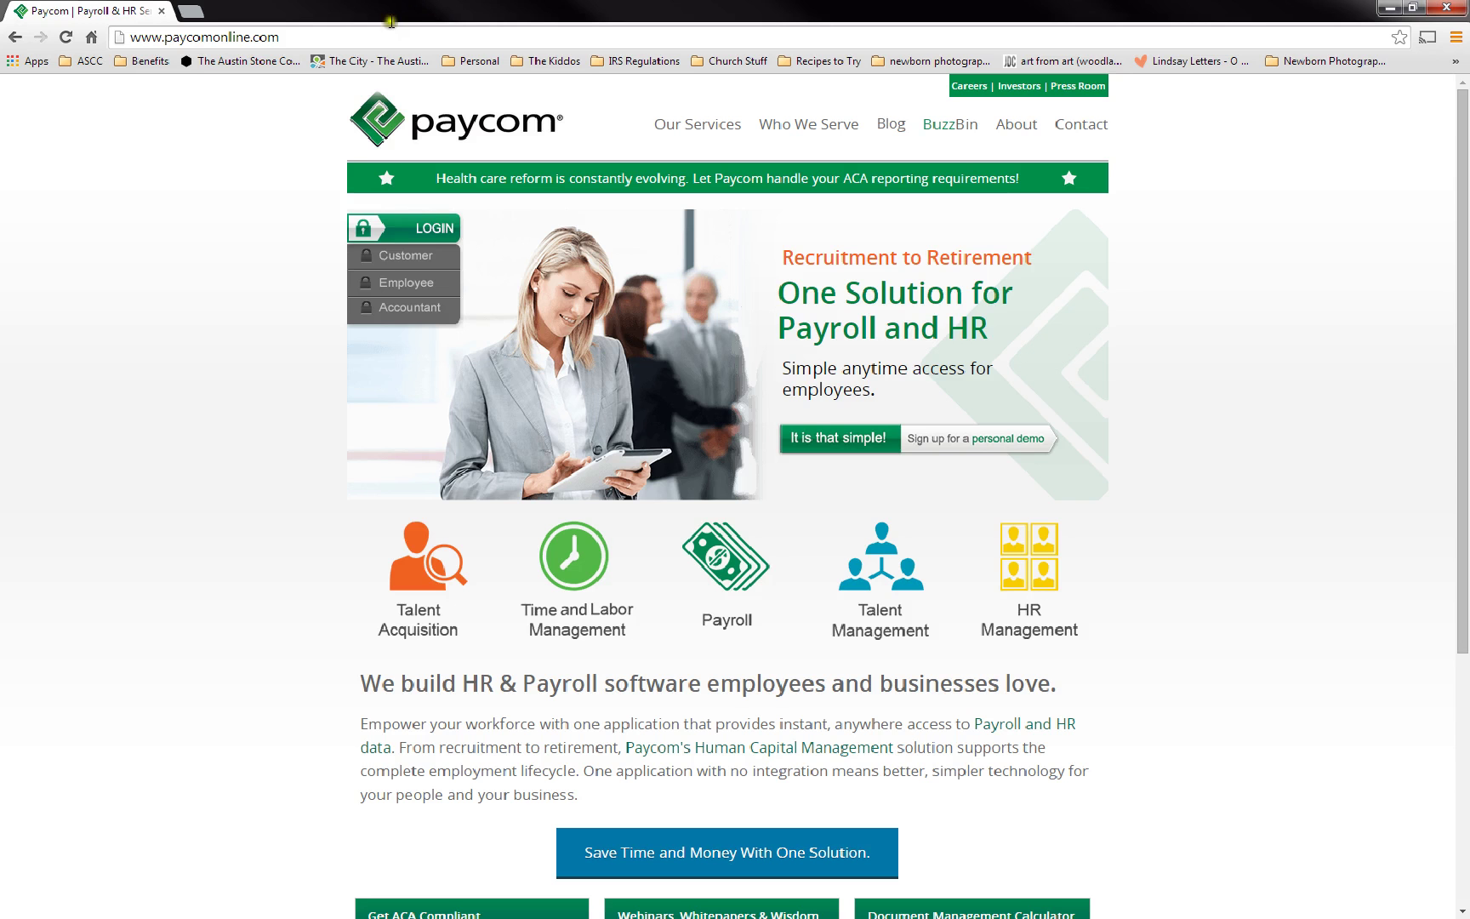
# - Log in as Employee with the saved username, the account password and the last four SSN digits
pyautogui.moveTo(366, 180)
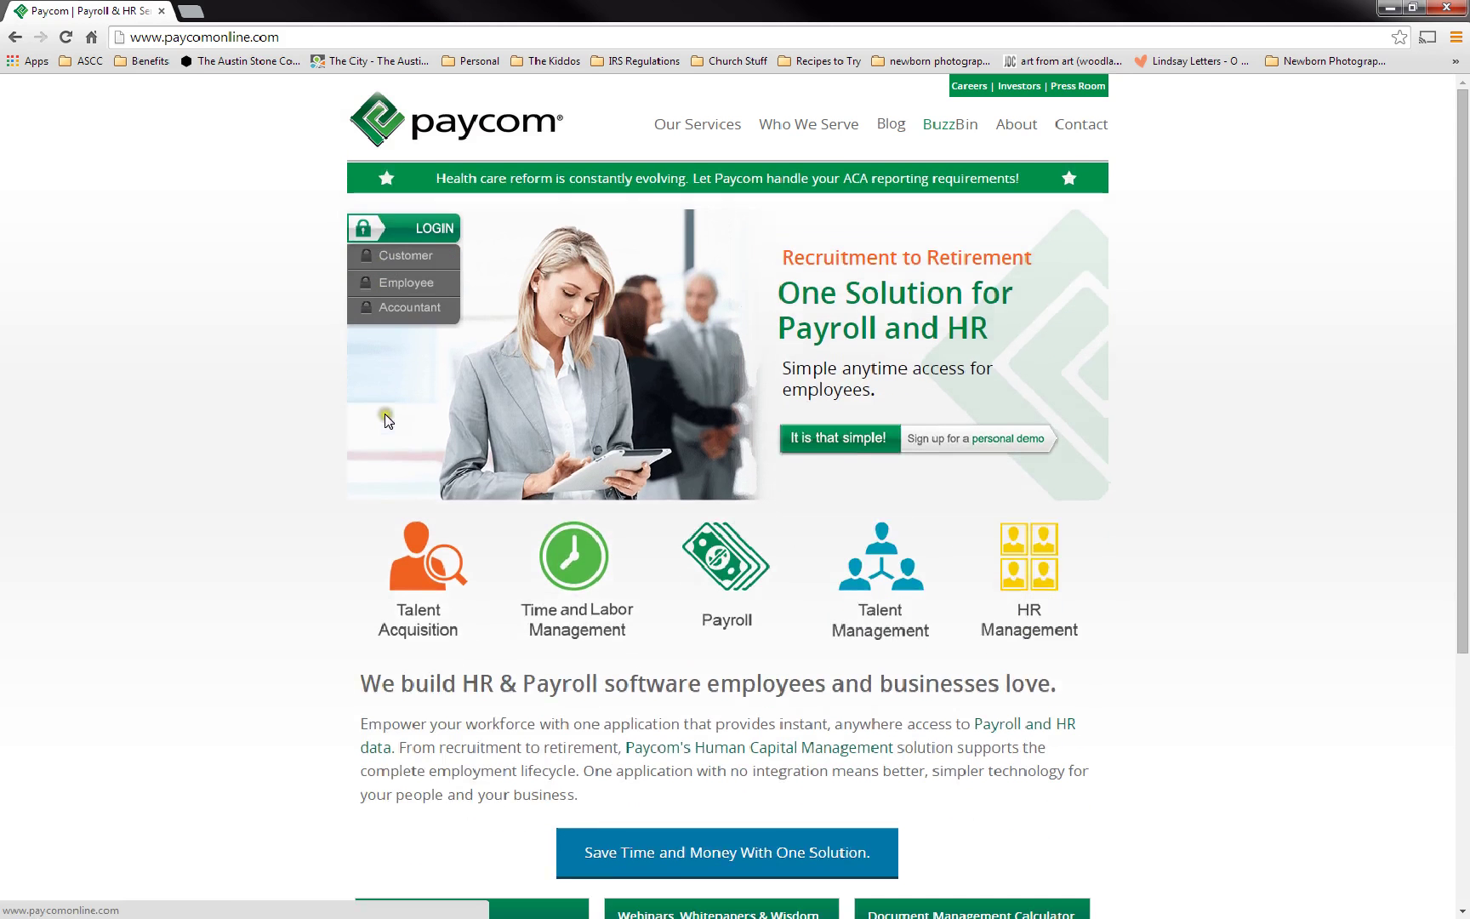
pyautogui.click(398, 284)
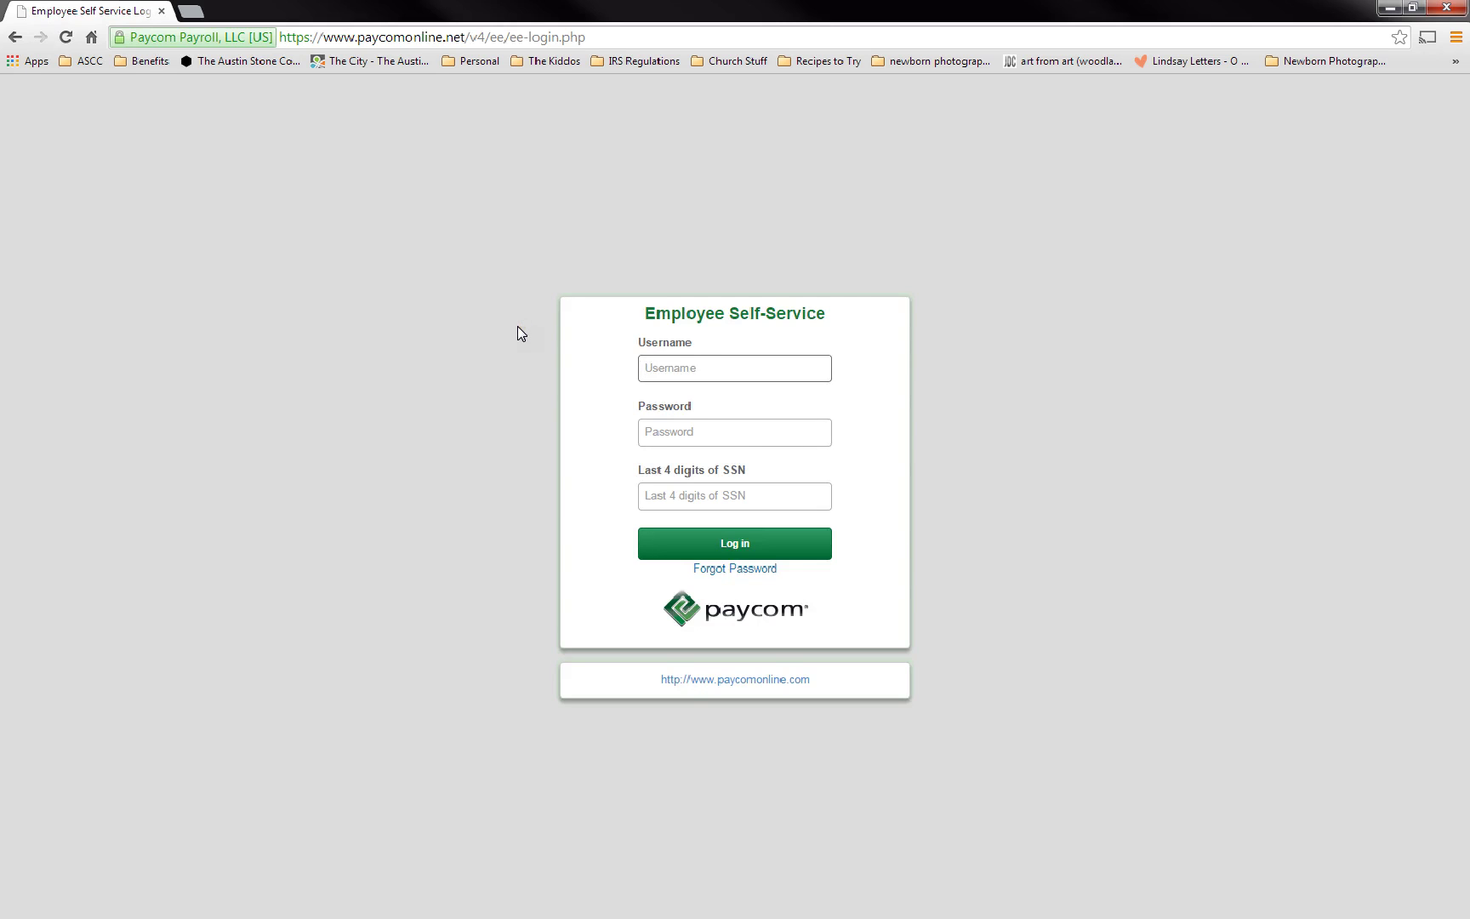
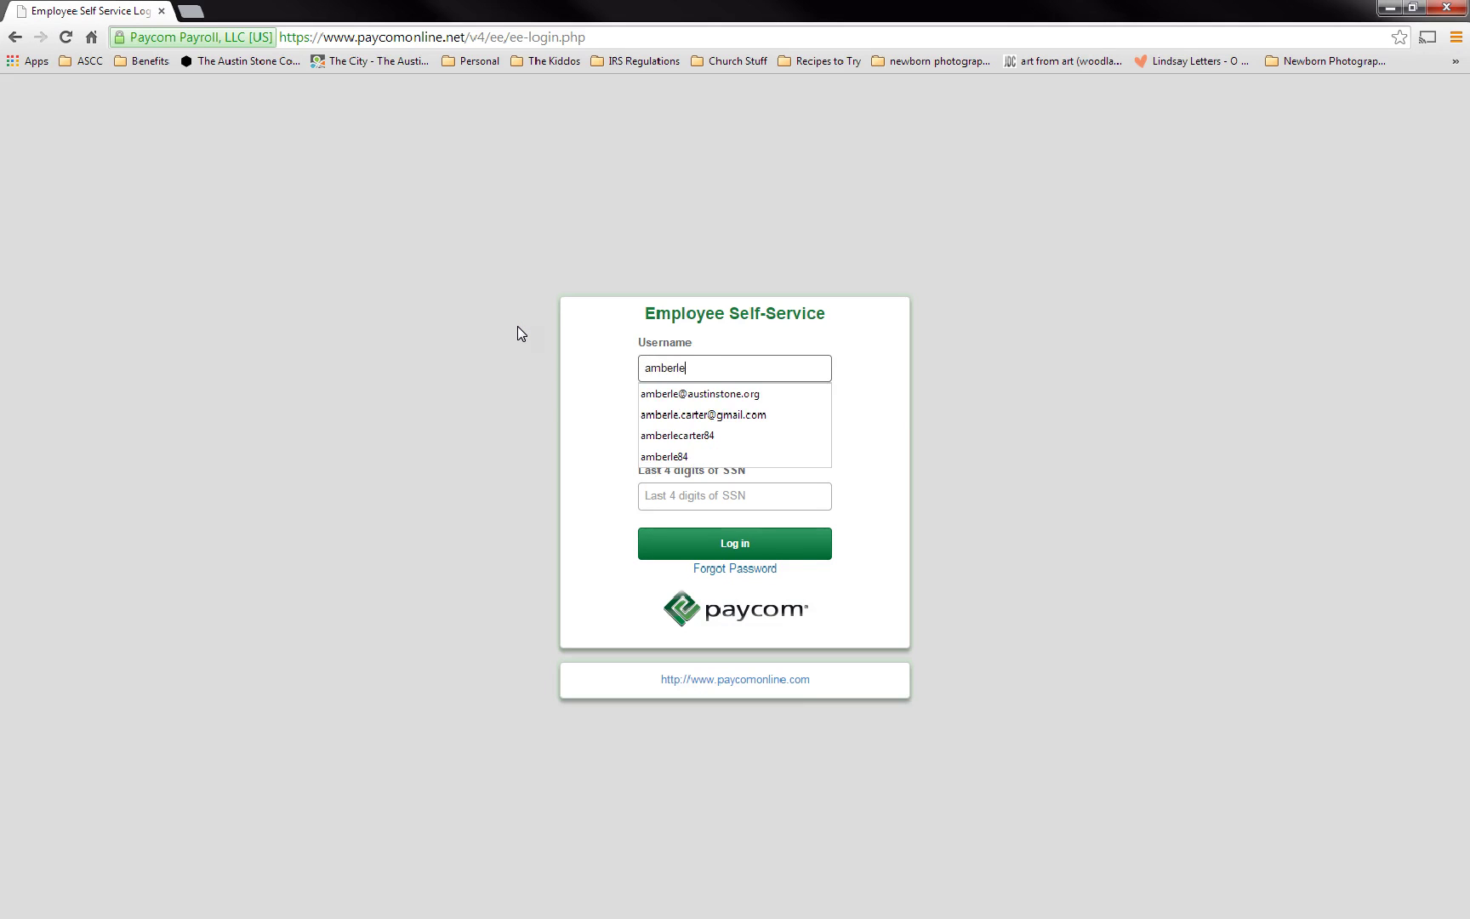
pyautogui.click(597, 340)
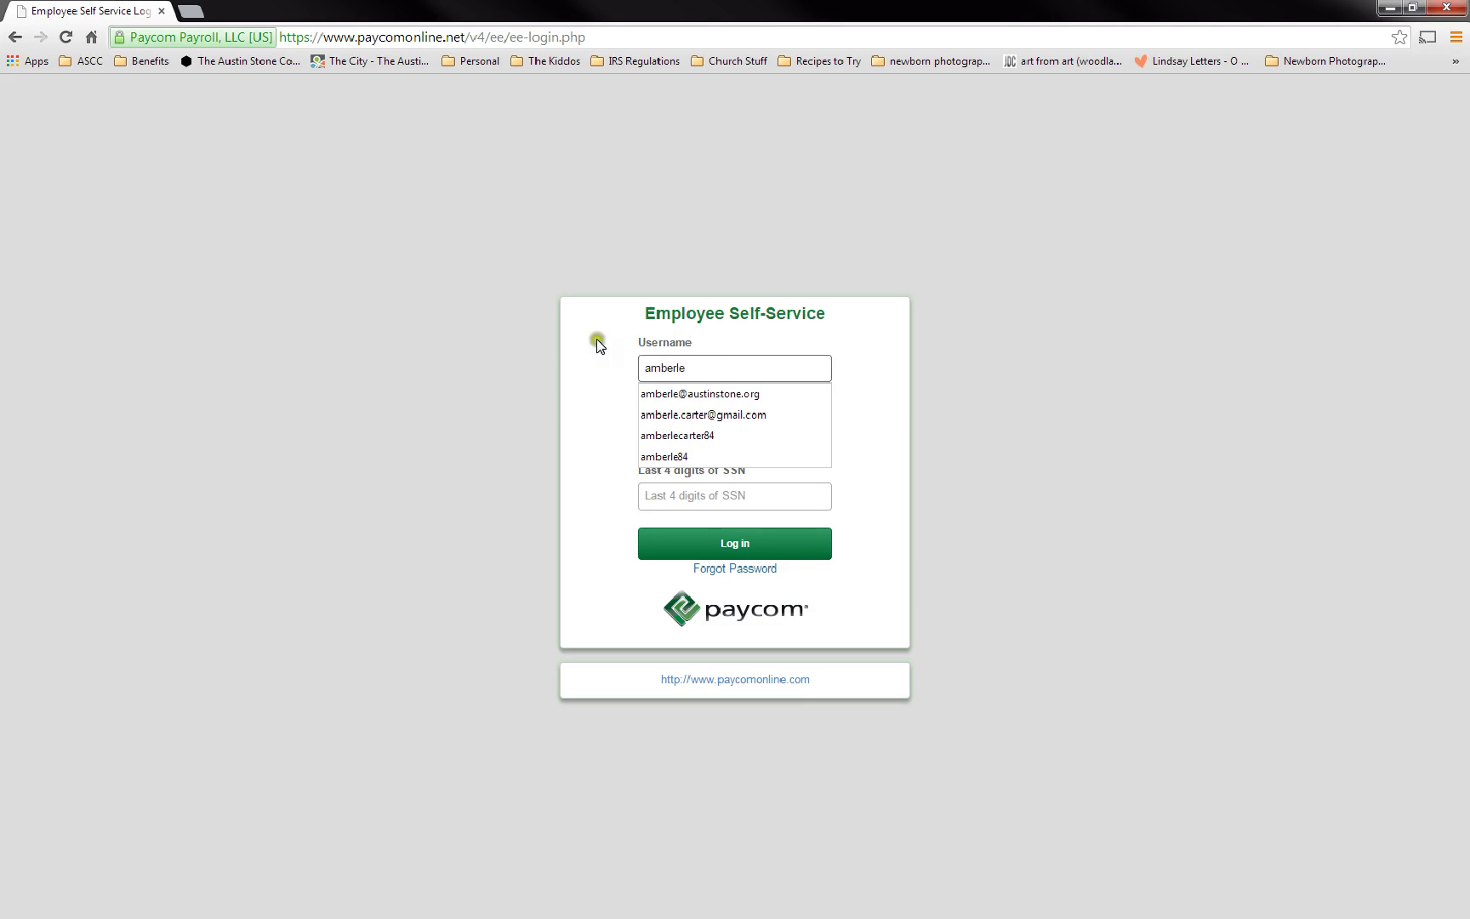
pyautogui.click(659, 392)
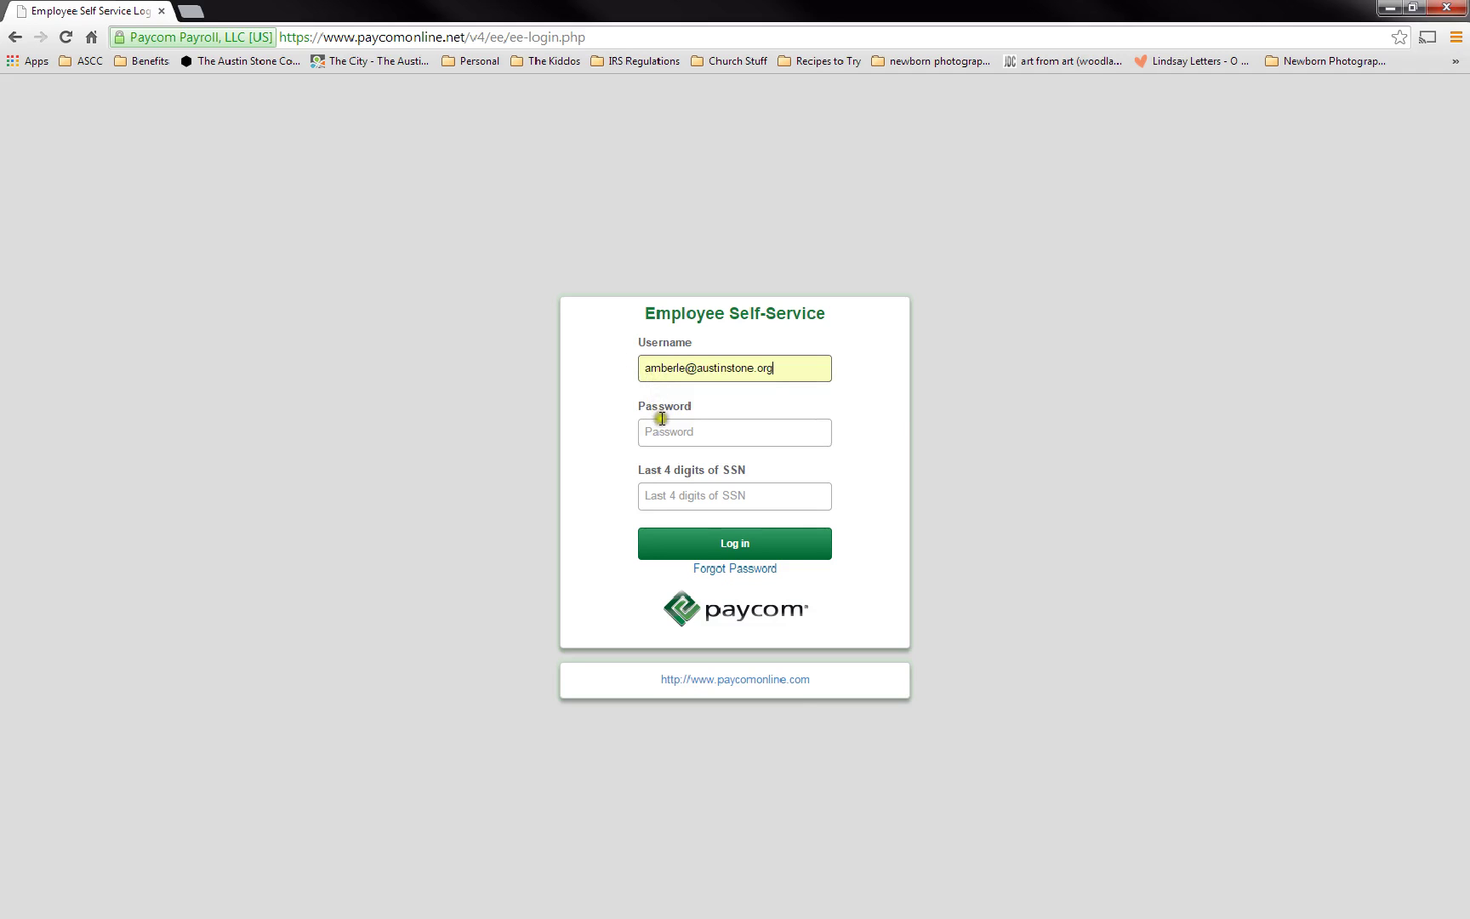
pyautogui.click(664, 428)
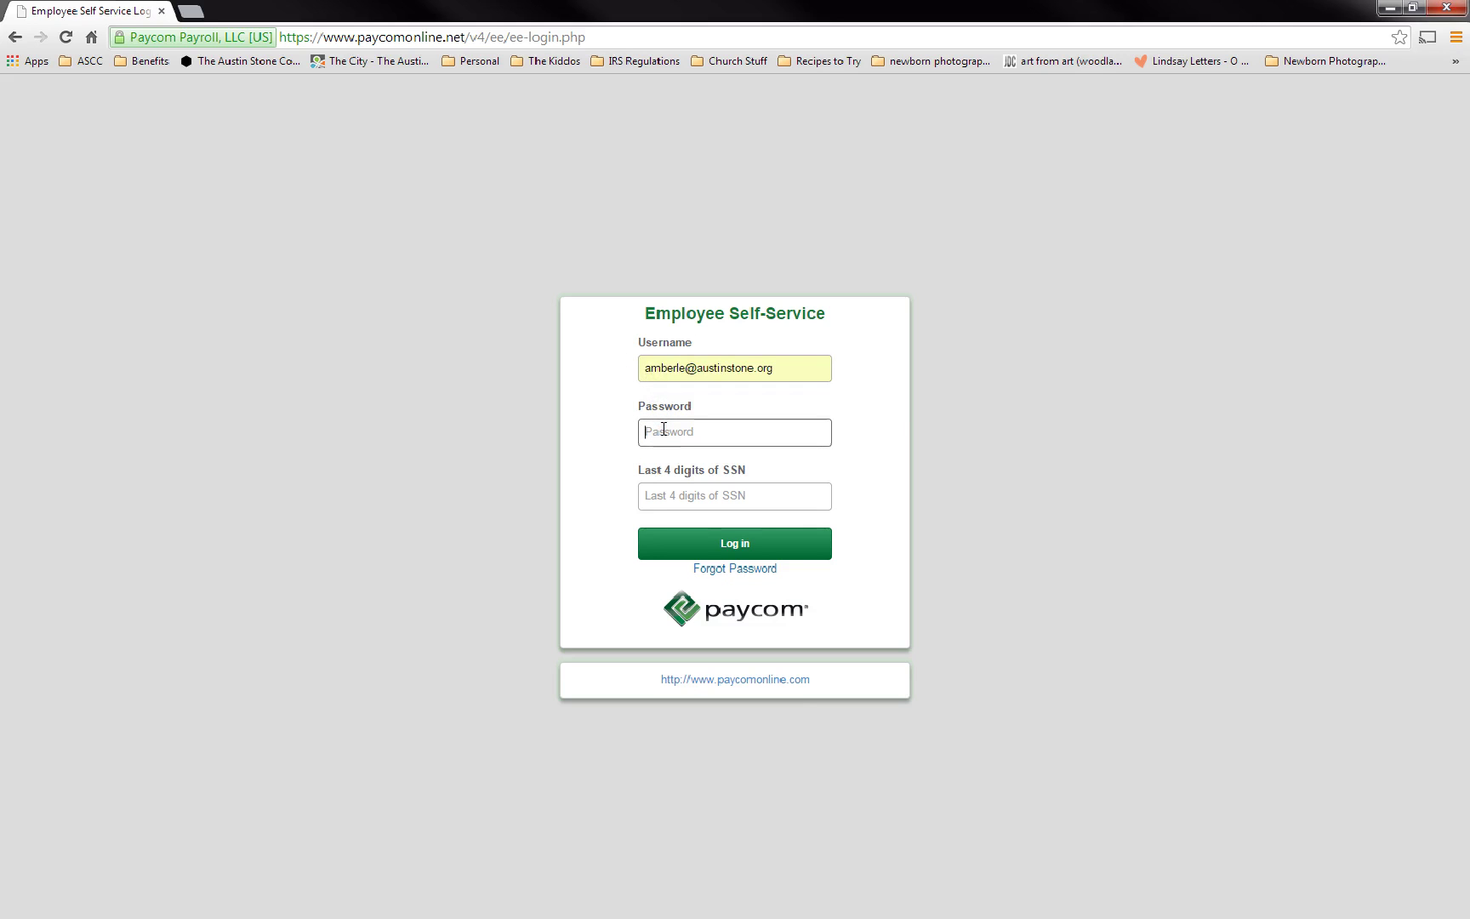
pyautogui.write('•••••••••')
pyautogui.click(718, 495)
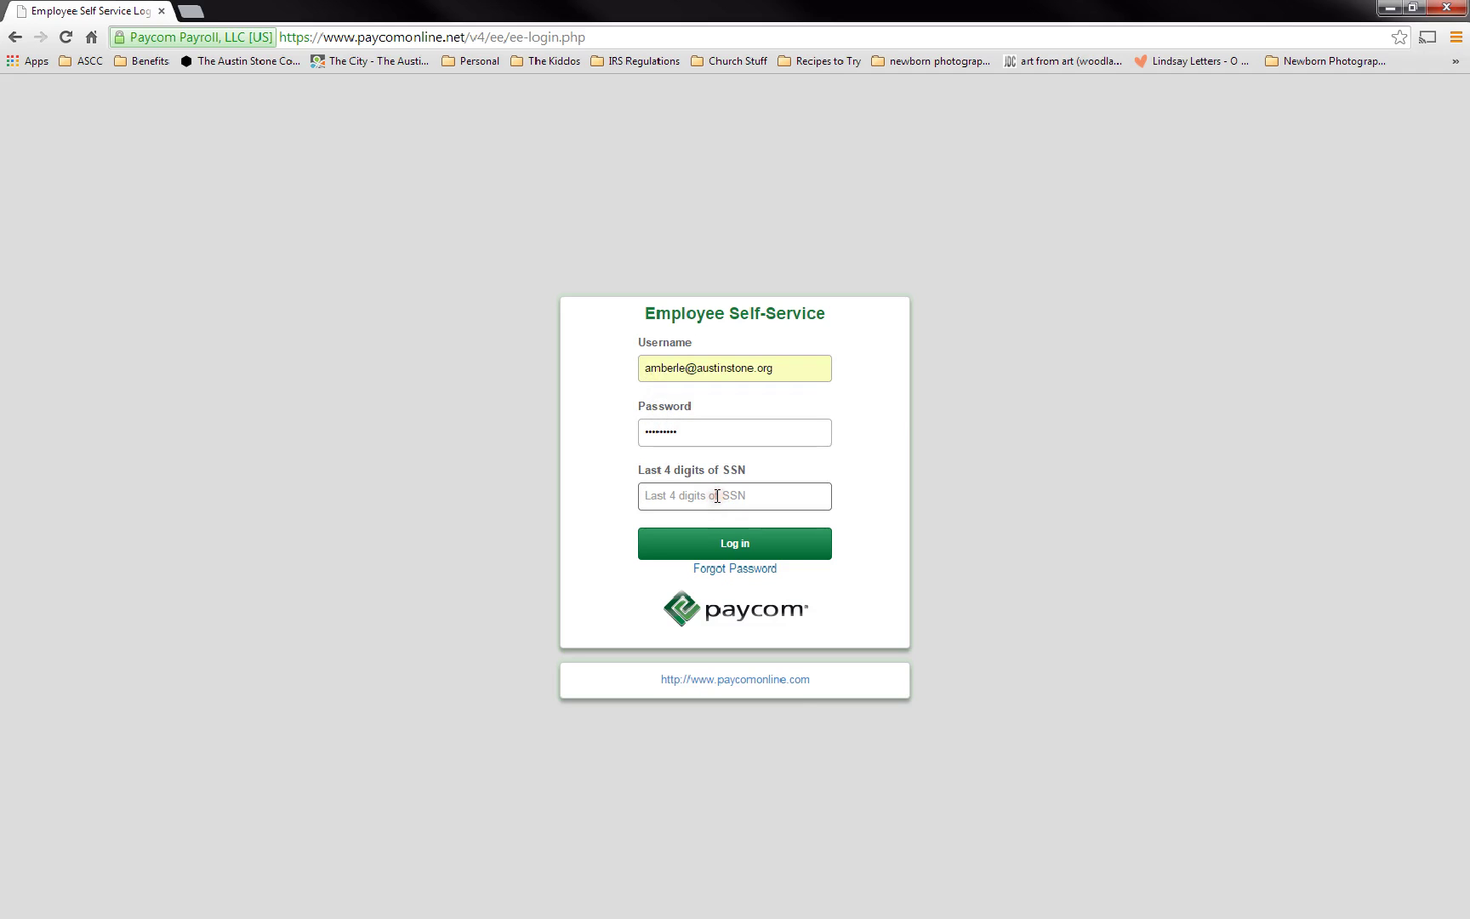
pyautogui.write('••••')
pyautogui.click(708, 542)
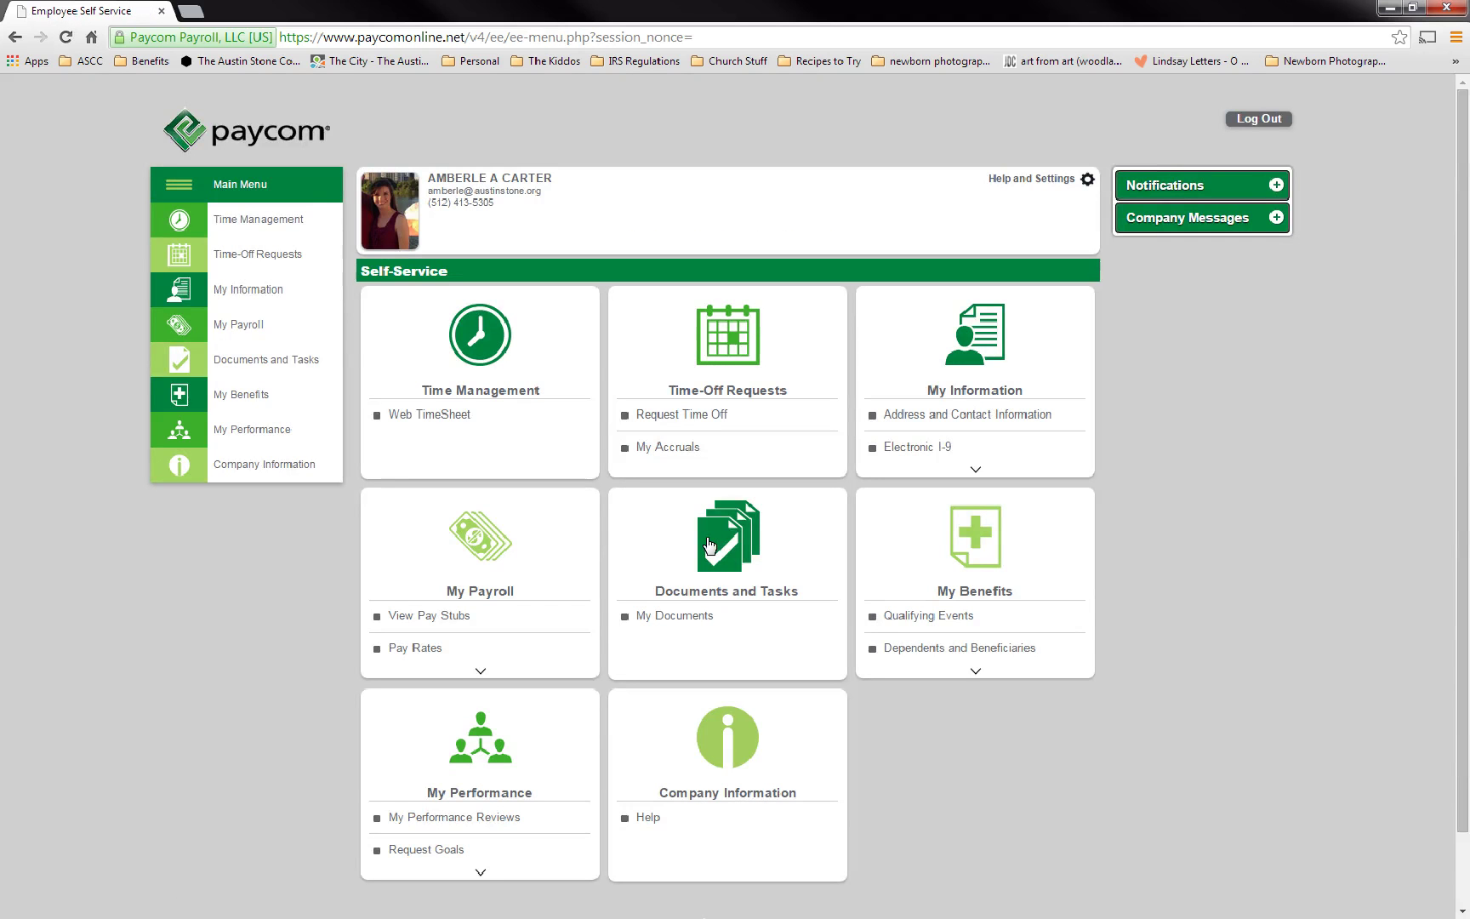
# - Let the Self-Service menu load, then expand Documents and Tasks to reveal My Documents
pyautogui.click(1086, 586)
pyautogui.click(703, 617)
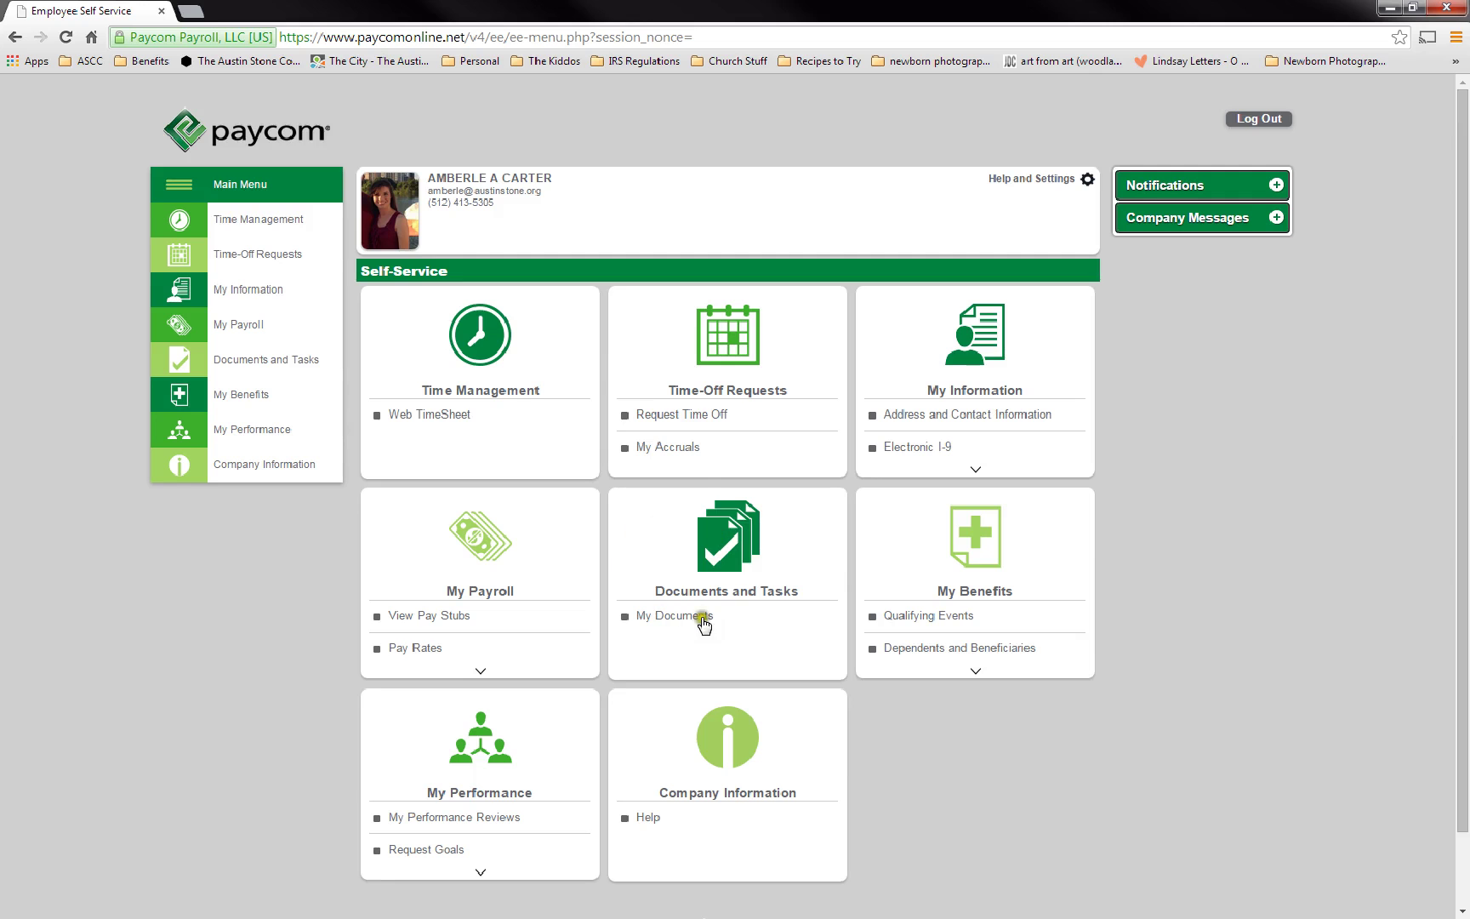
pyautogui.click(279, 364)
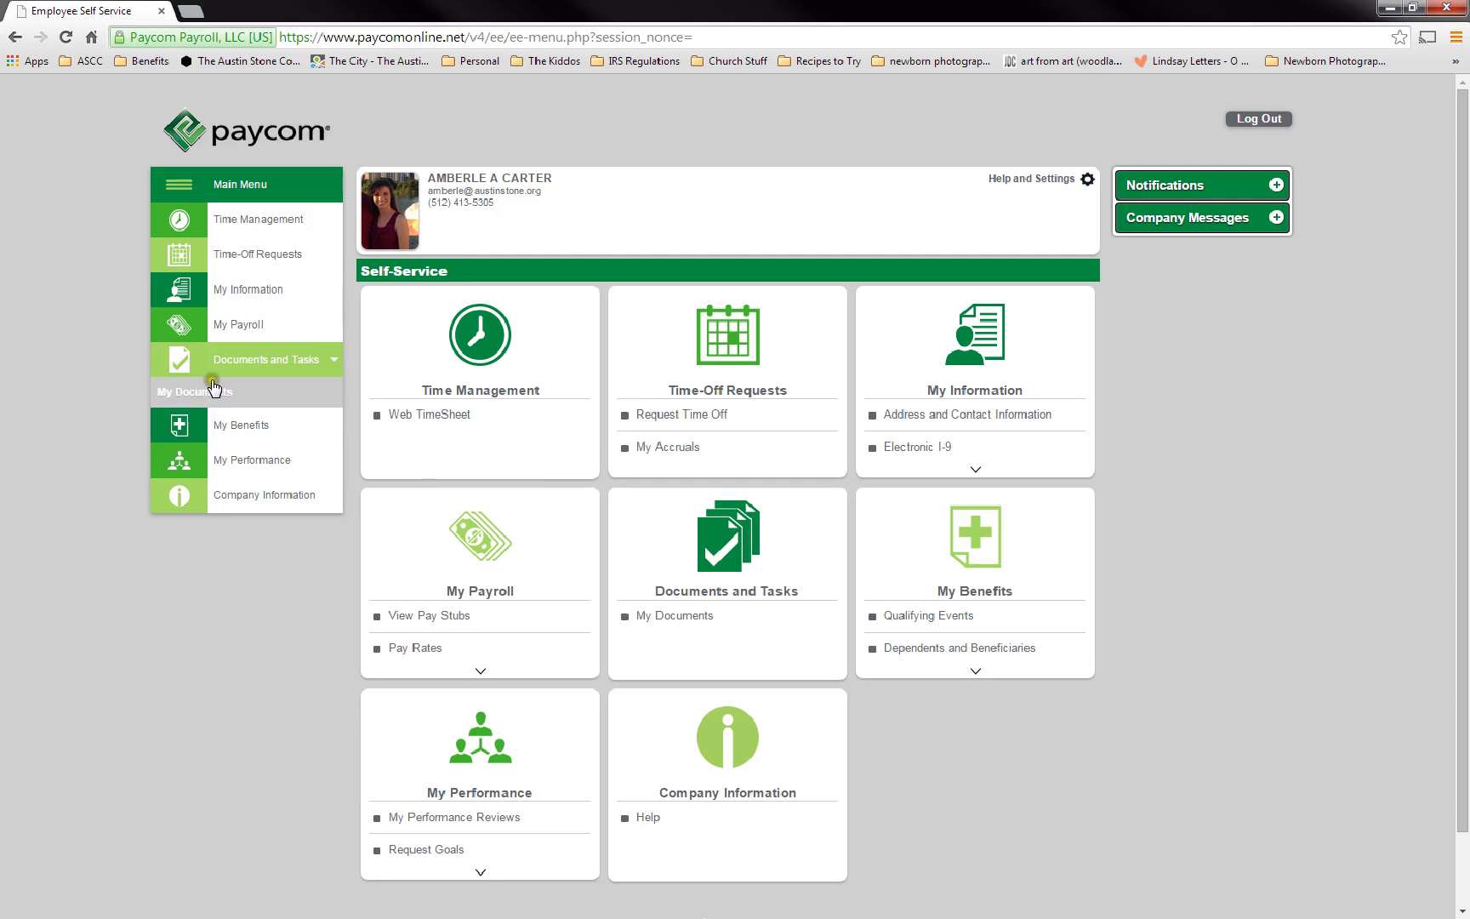
pyautogui.click(206, 393)
# - Open My Documents and look over the two completed assessment documents listed
pyautogui.click(206, 393)
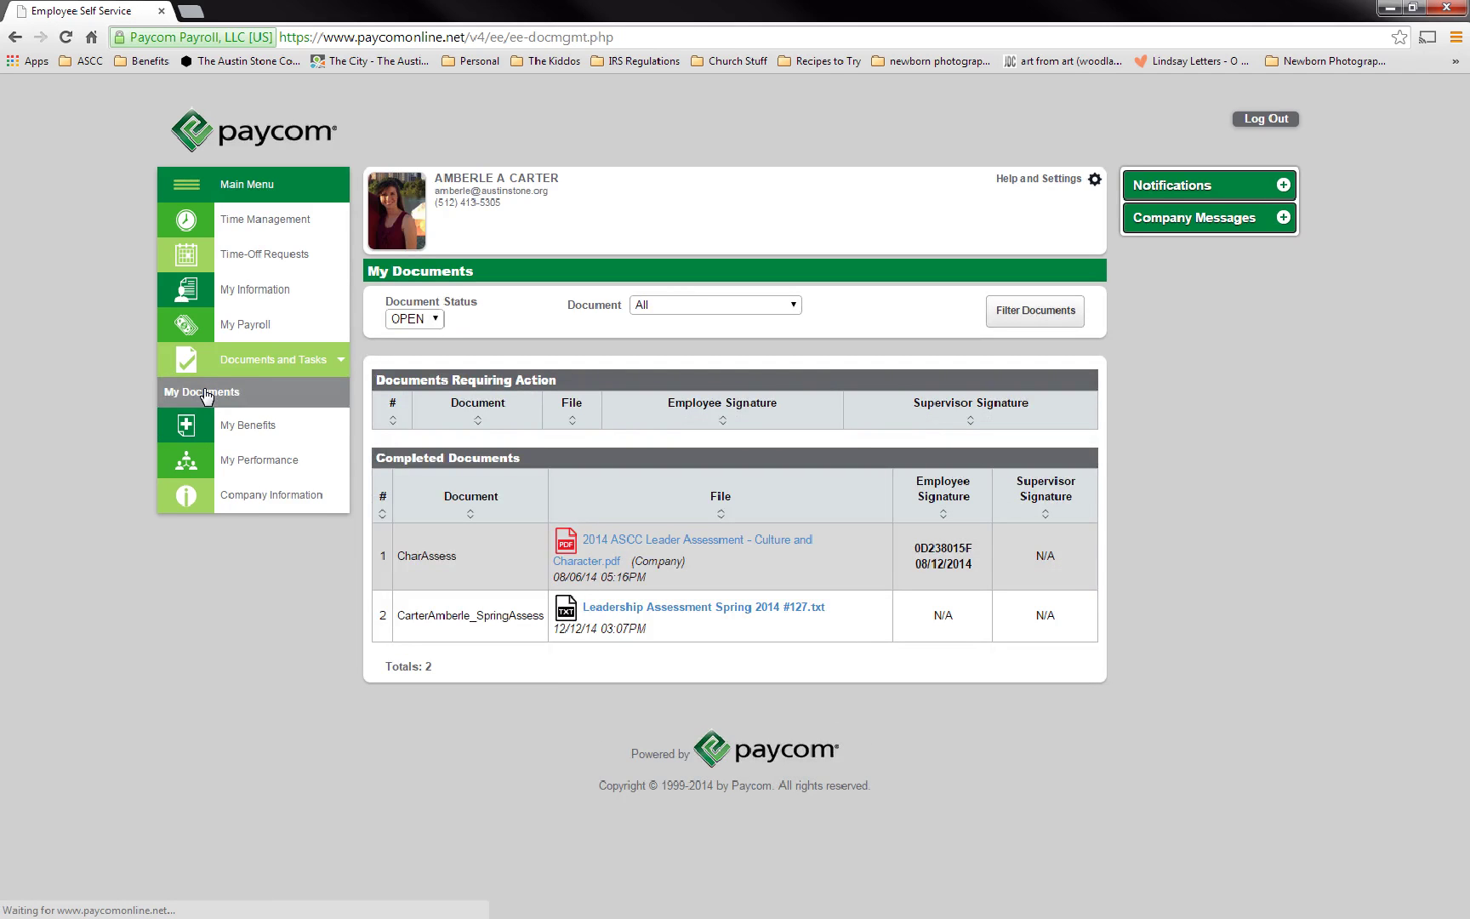
pyautogui.click(443, 627)
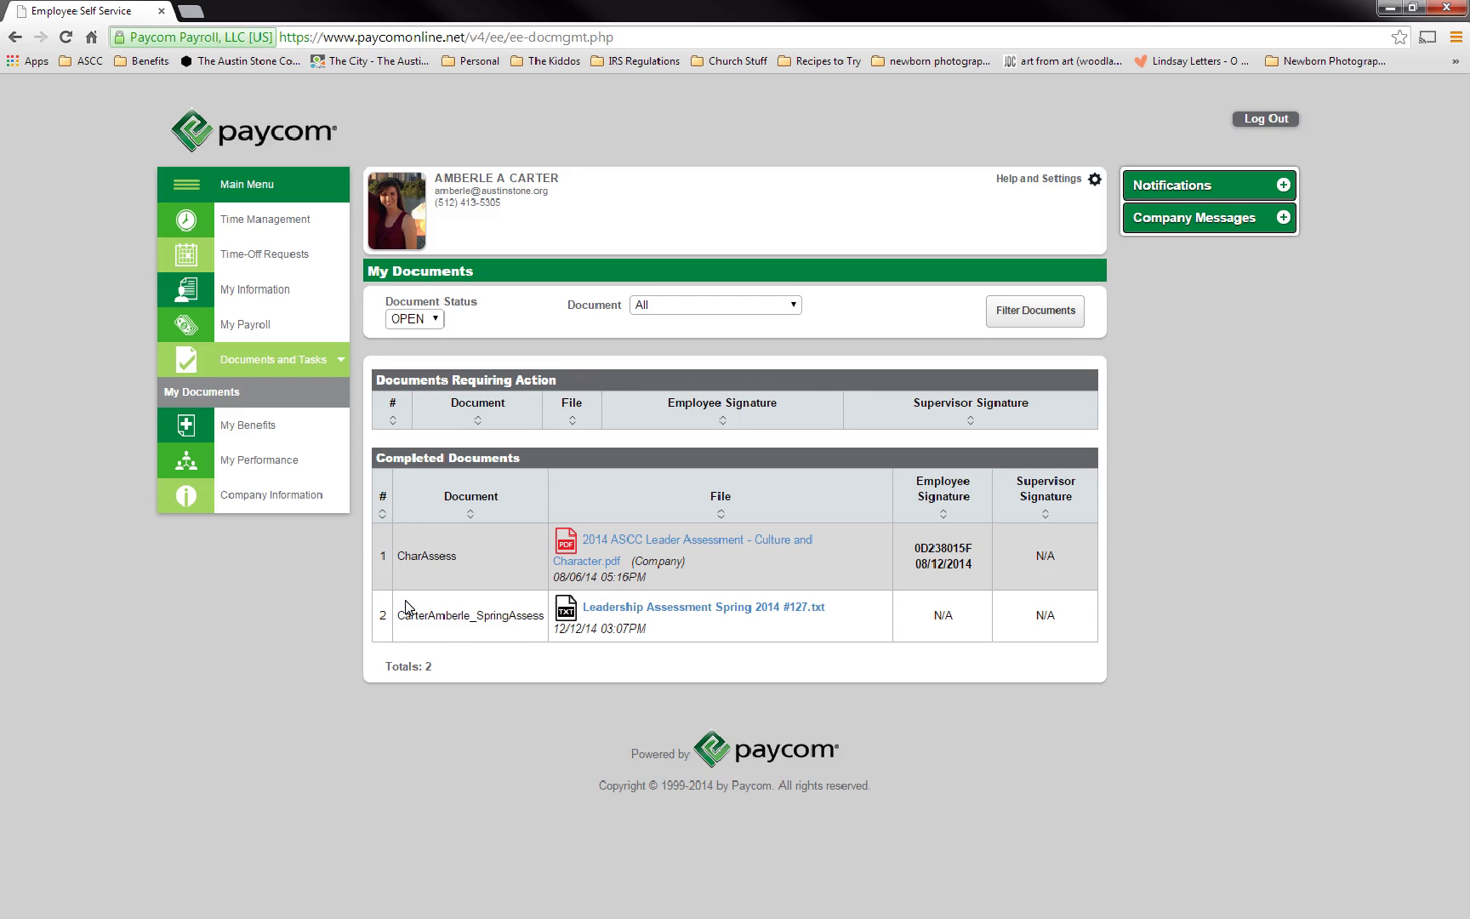
pyautogui.click(601, 612)
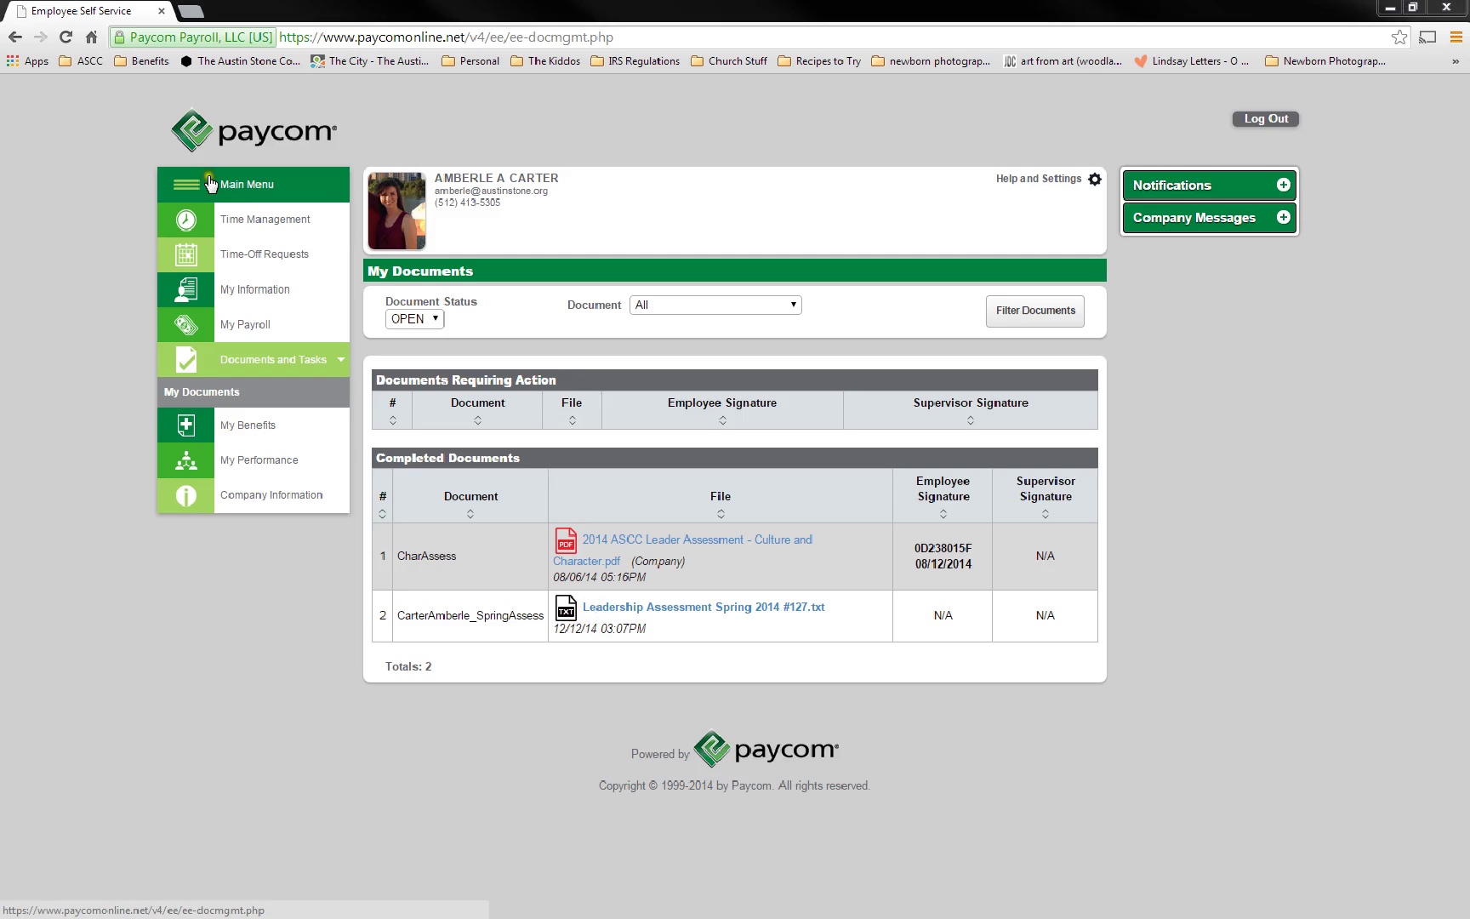
# - From the Main Menu, expand My Performance and open My Performance Reviews
pyautogui.click(234, 185)
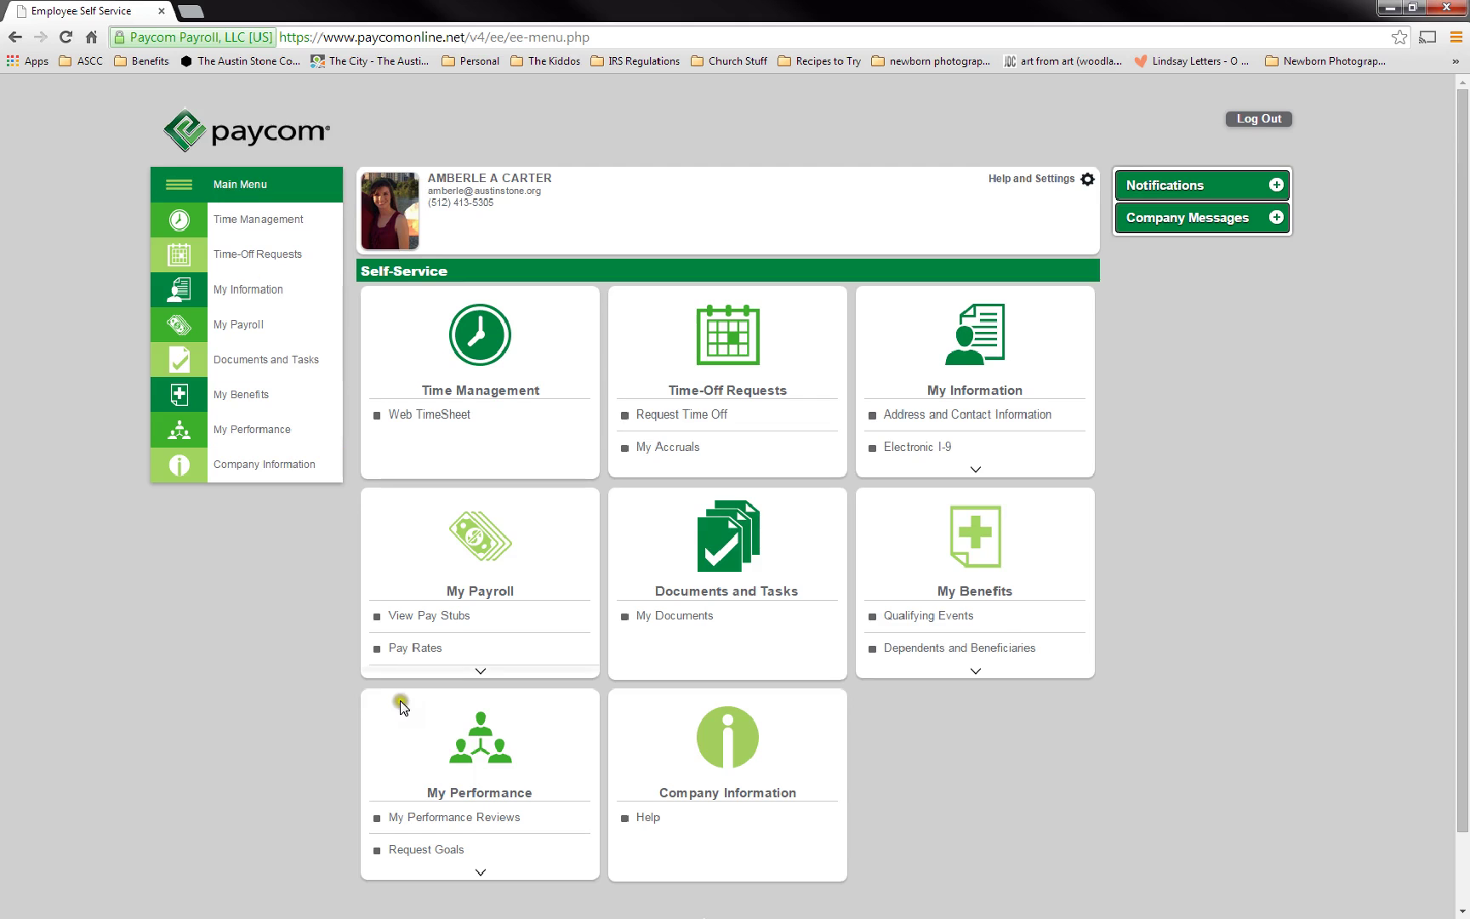
pyautogui.scroll(-1, 401, 704)
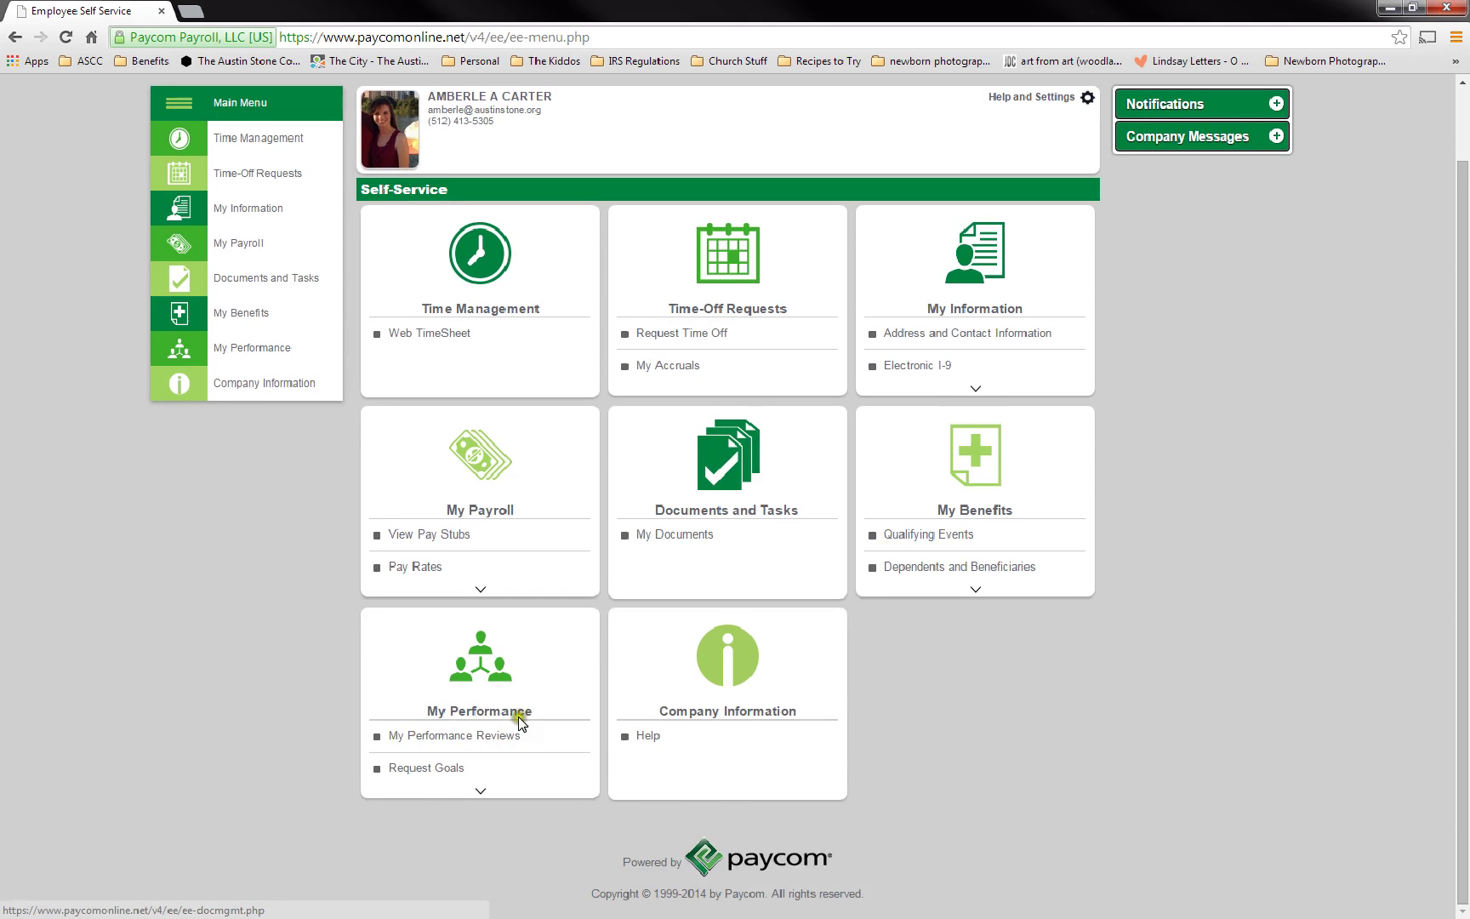
pyautogui.click(247, 350)
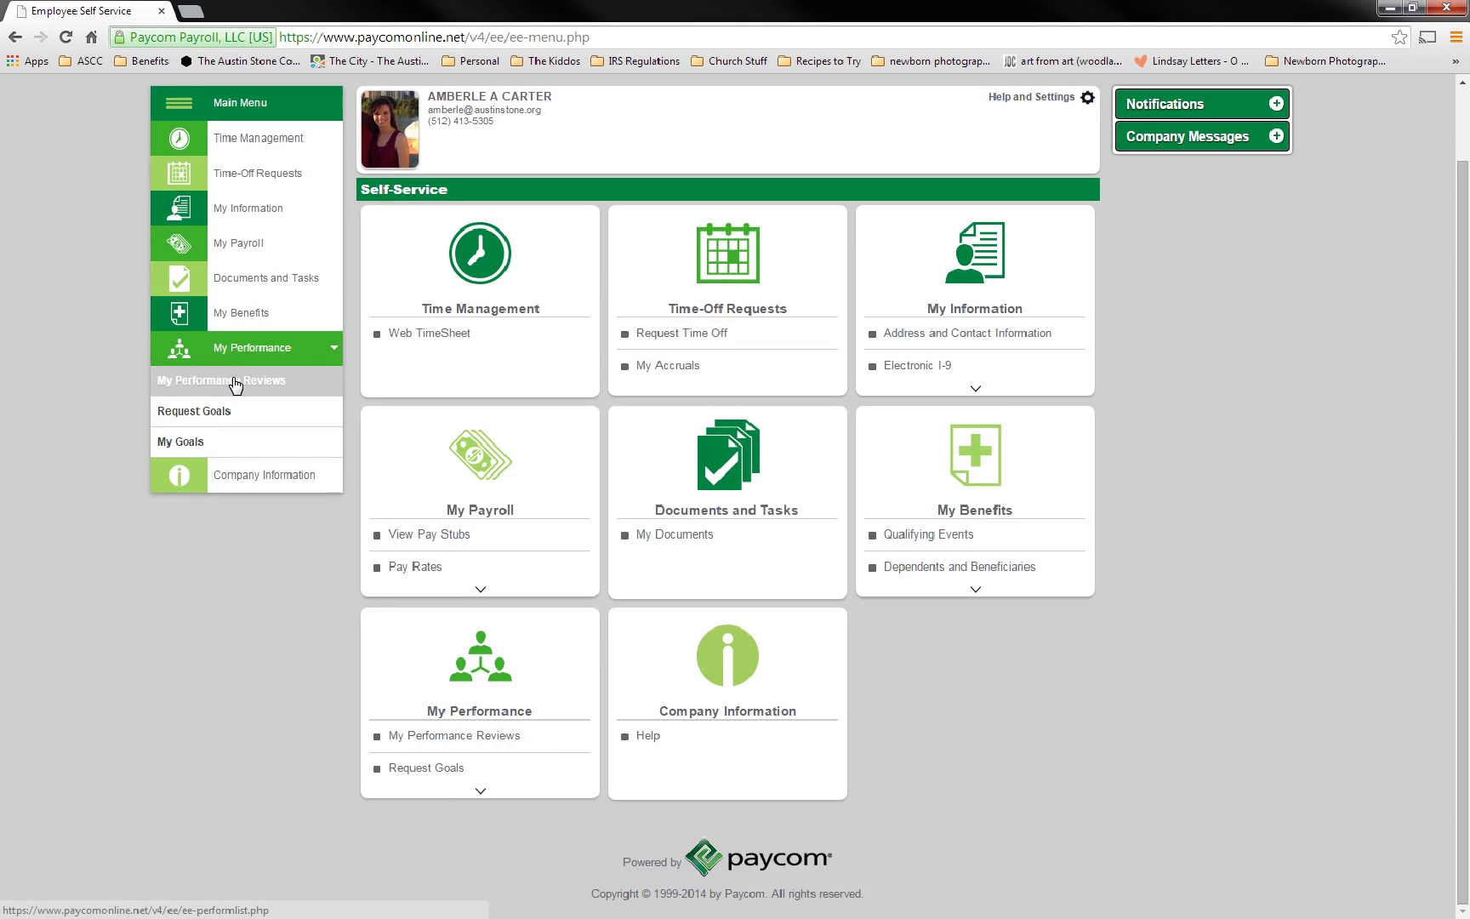
pyautogui.click(236, 383)
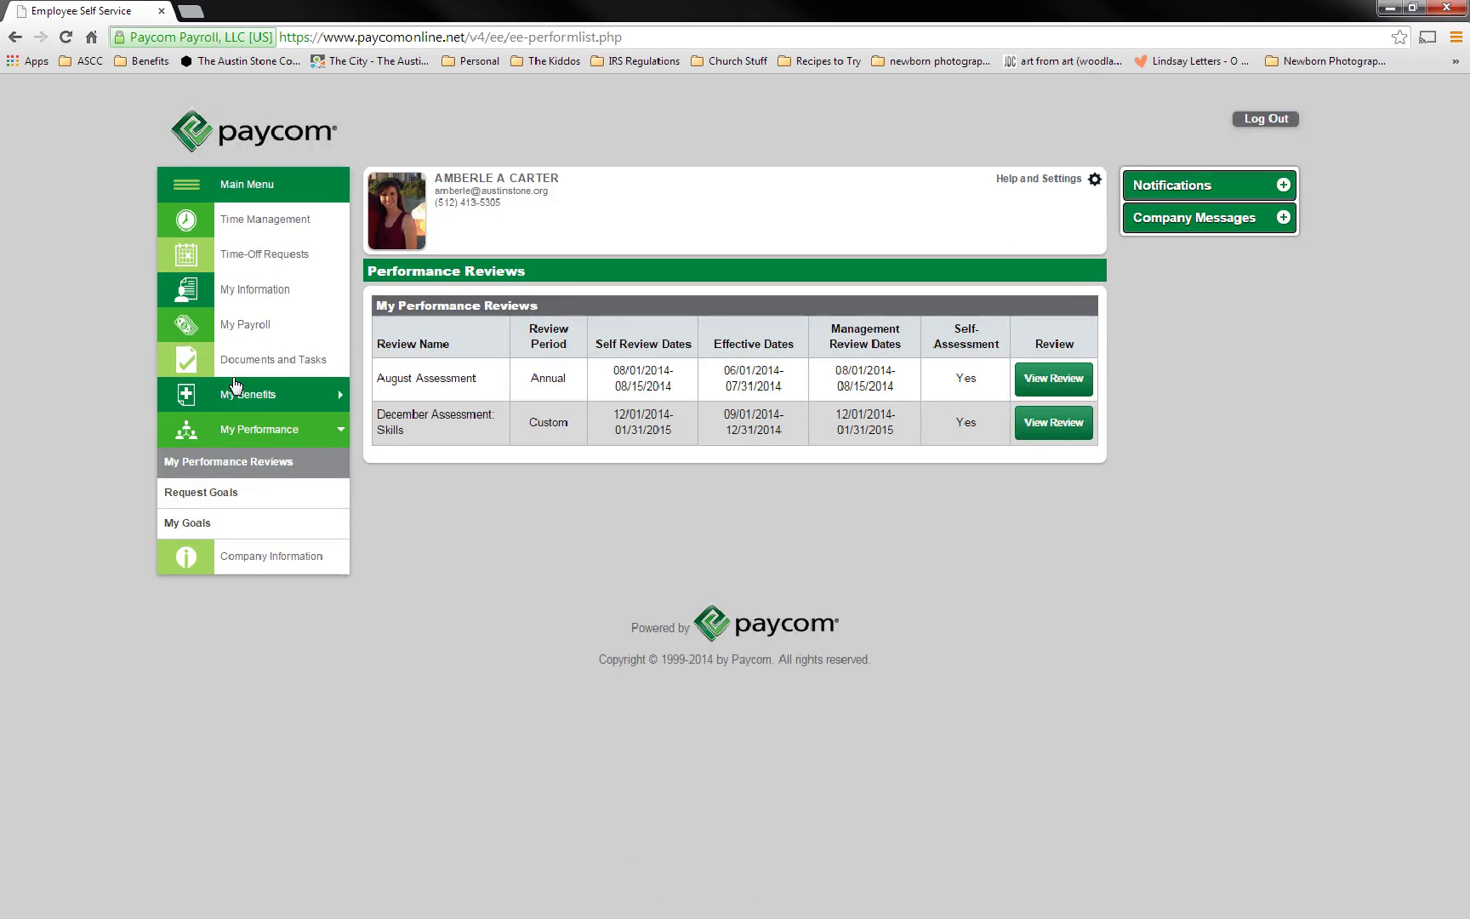
pyautogui.click(1032, 382)
pyautogui.click(462, 384)
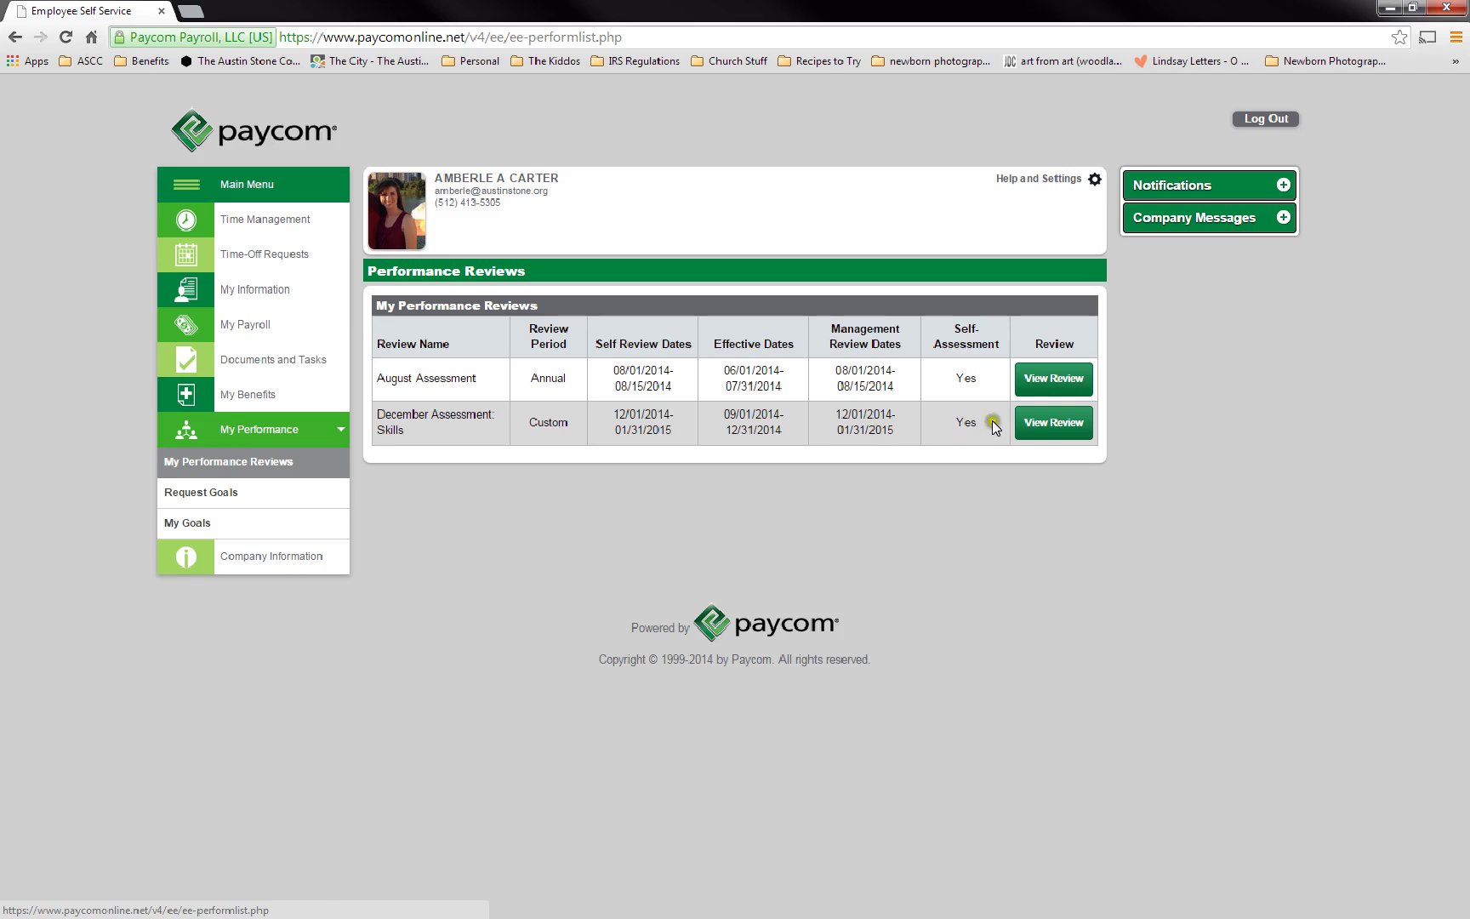
# - Open View Review on the December Assessment: Skills row
pyautogui.click(1046, 425)
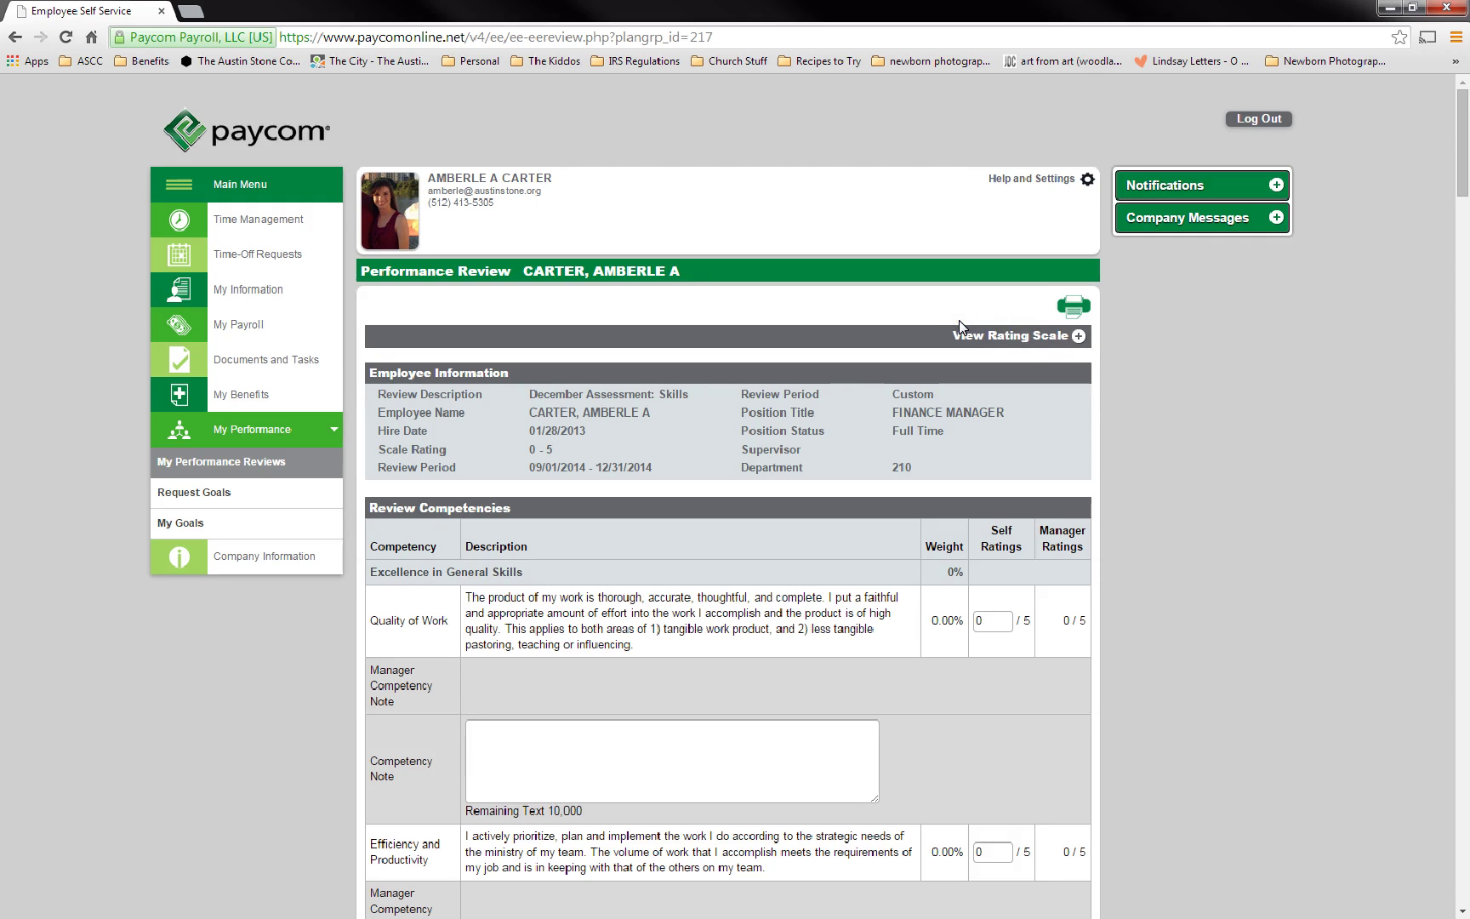
# - Expand the View Rating Scale table showing Zones 0–5, toggling it closed and open again
pyautogui.click(1077, 337)
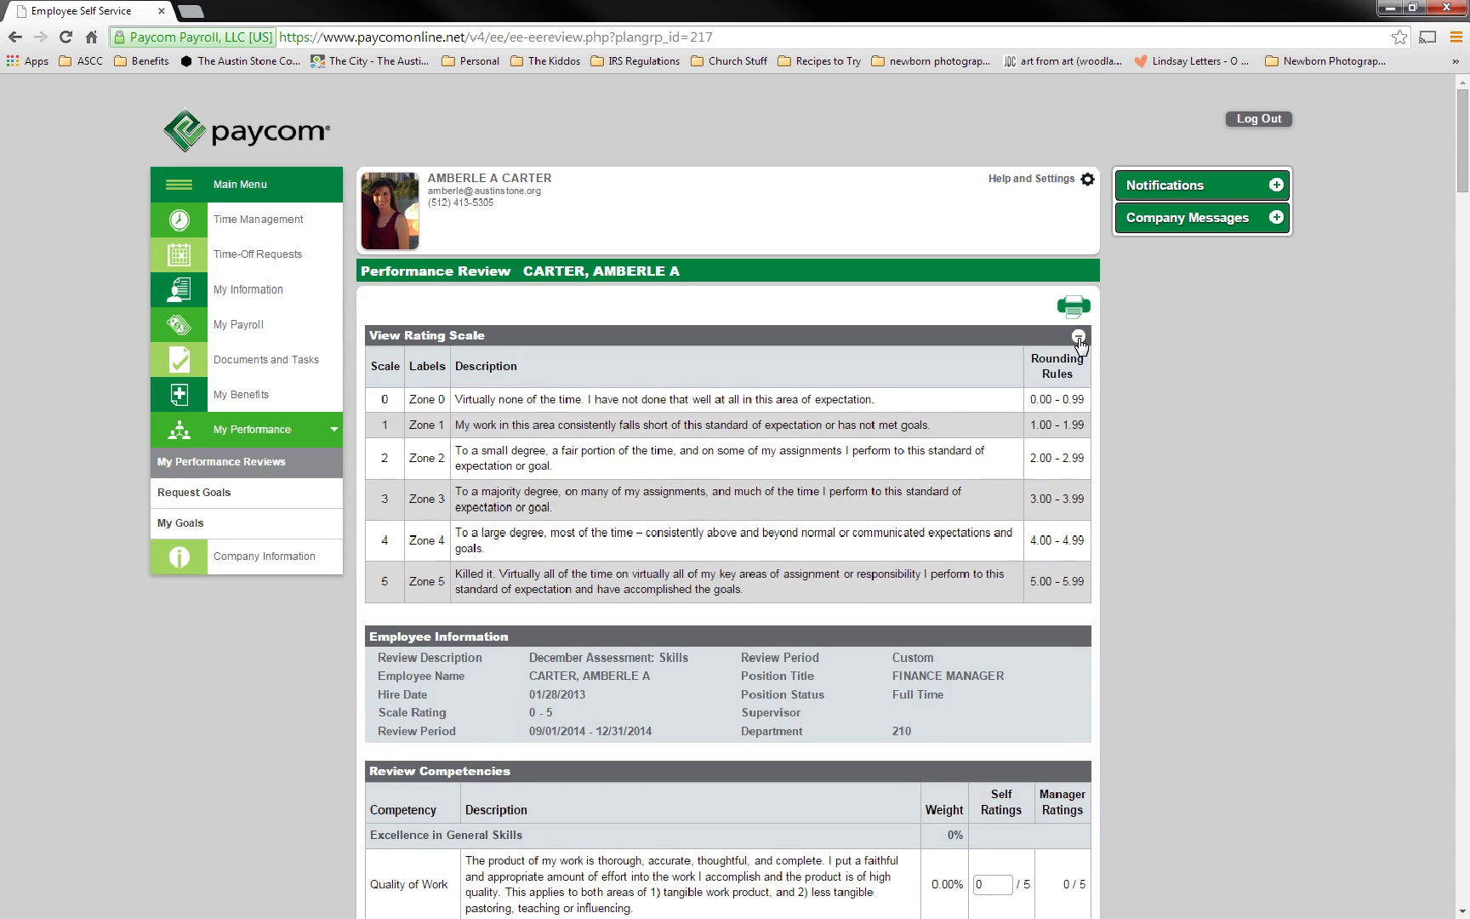
pyautogui.click(1079, 337)
pyautogui.click(1079, 339)
# - Click into the Quality of Work self-rating and its competency note fields
pyautogui.moveTo(1464, 88); pyautogui.dragTo(1465, 179)
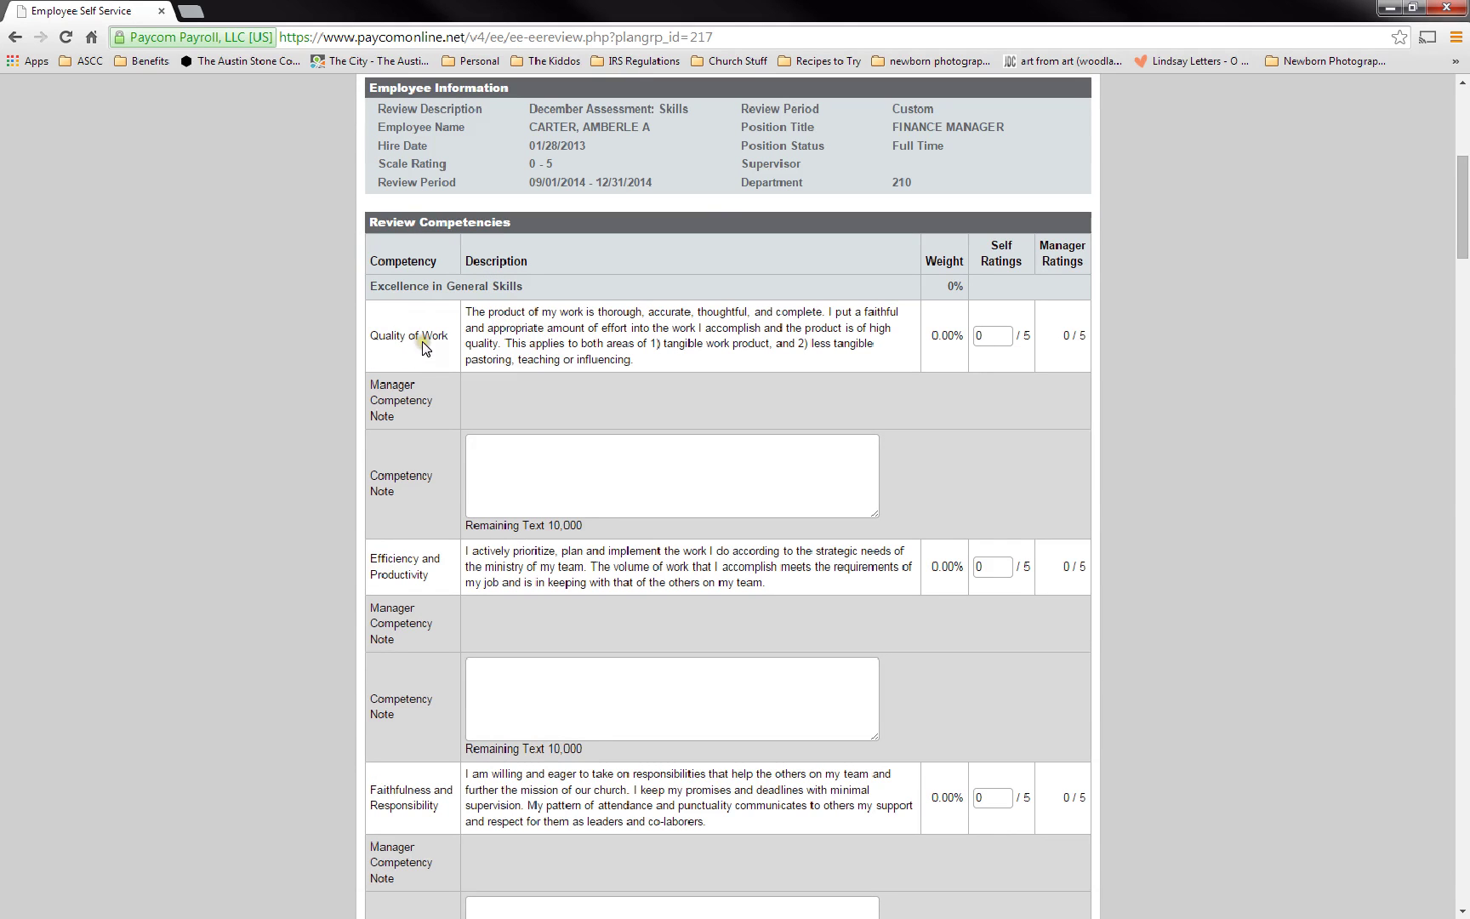
pyautogui.click(995, 337)
pyautogui.click(405, 354)
pyautogui.click(529, 474)
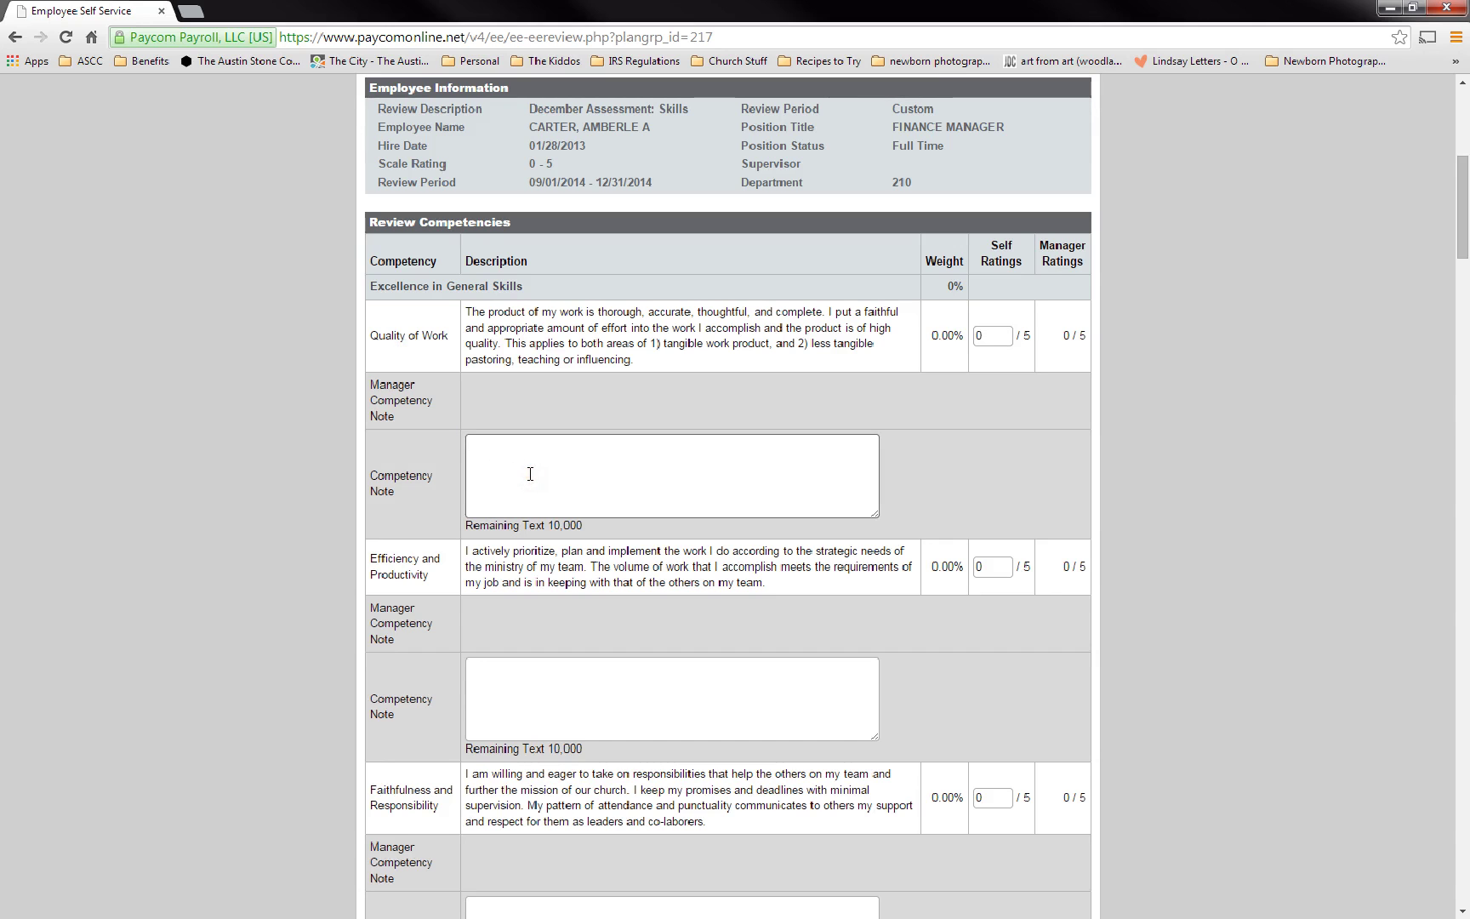
# - Scroll past Leadership Development to the three Previous Expectation/Goal rows and Self-Assessment Summary
pyautogui.scroll(-3, 529, 474)
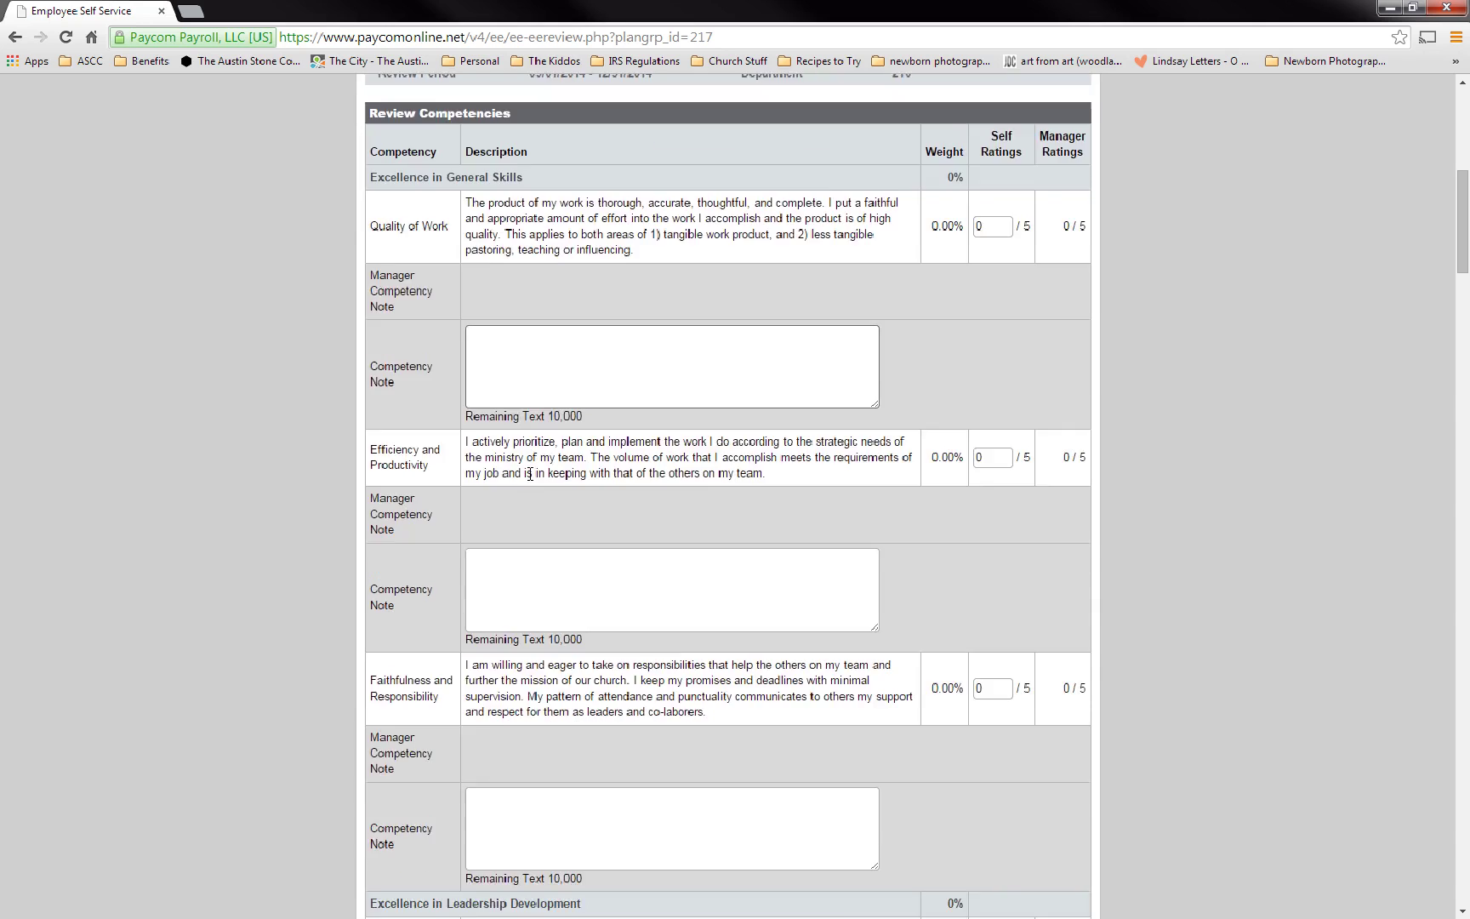
pyautogui.scroll(-4, 529, 474)
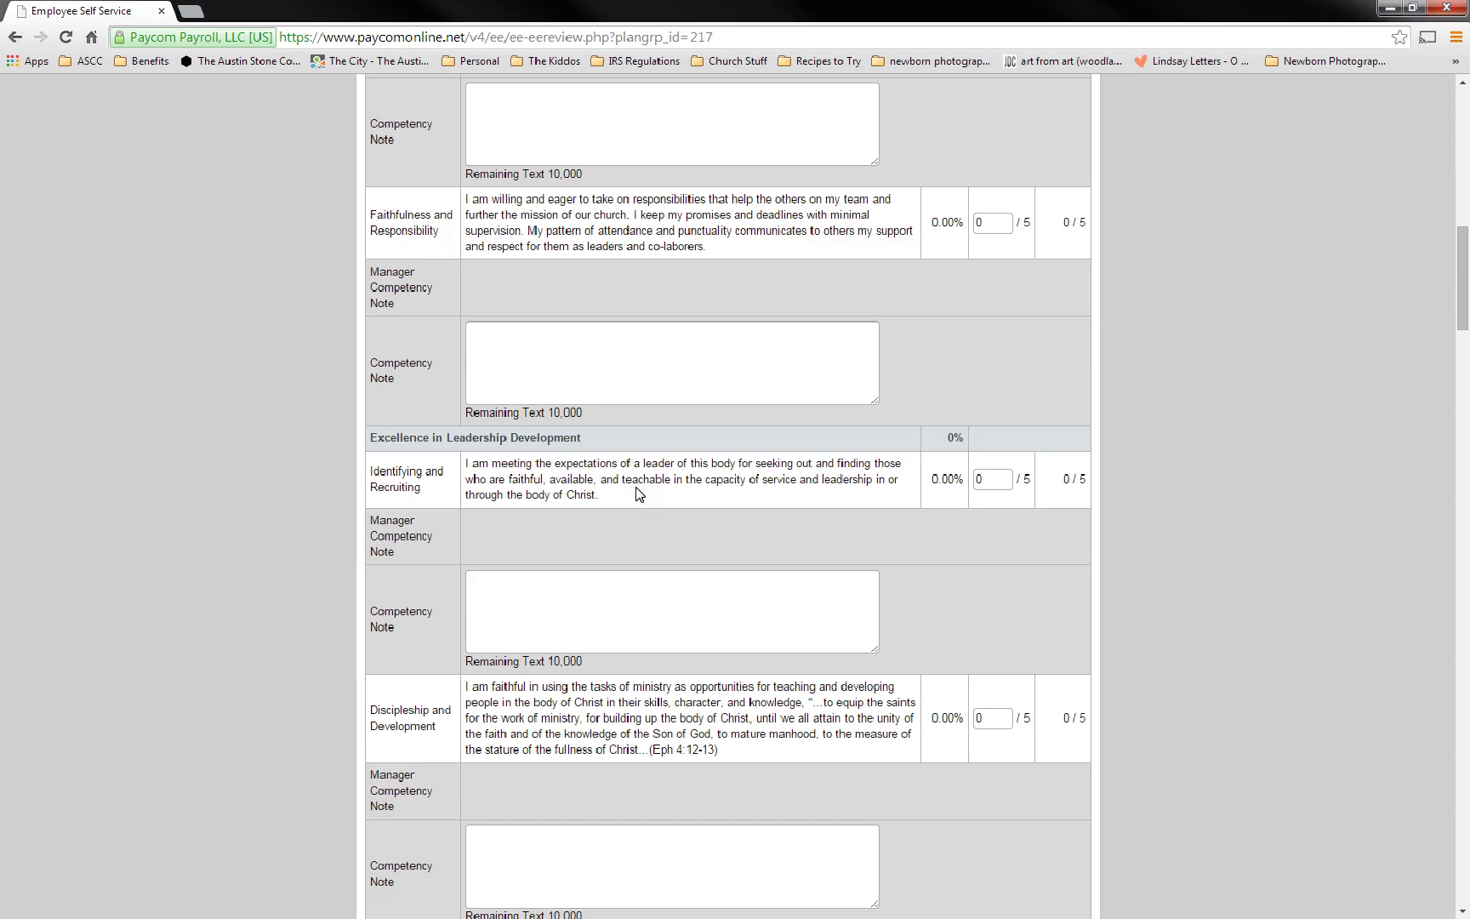
pyautogui.click(949, 464)
pyautogui.scroll(-5, 846, 552)
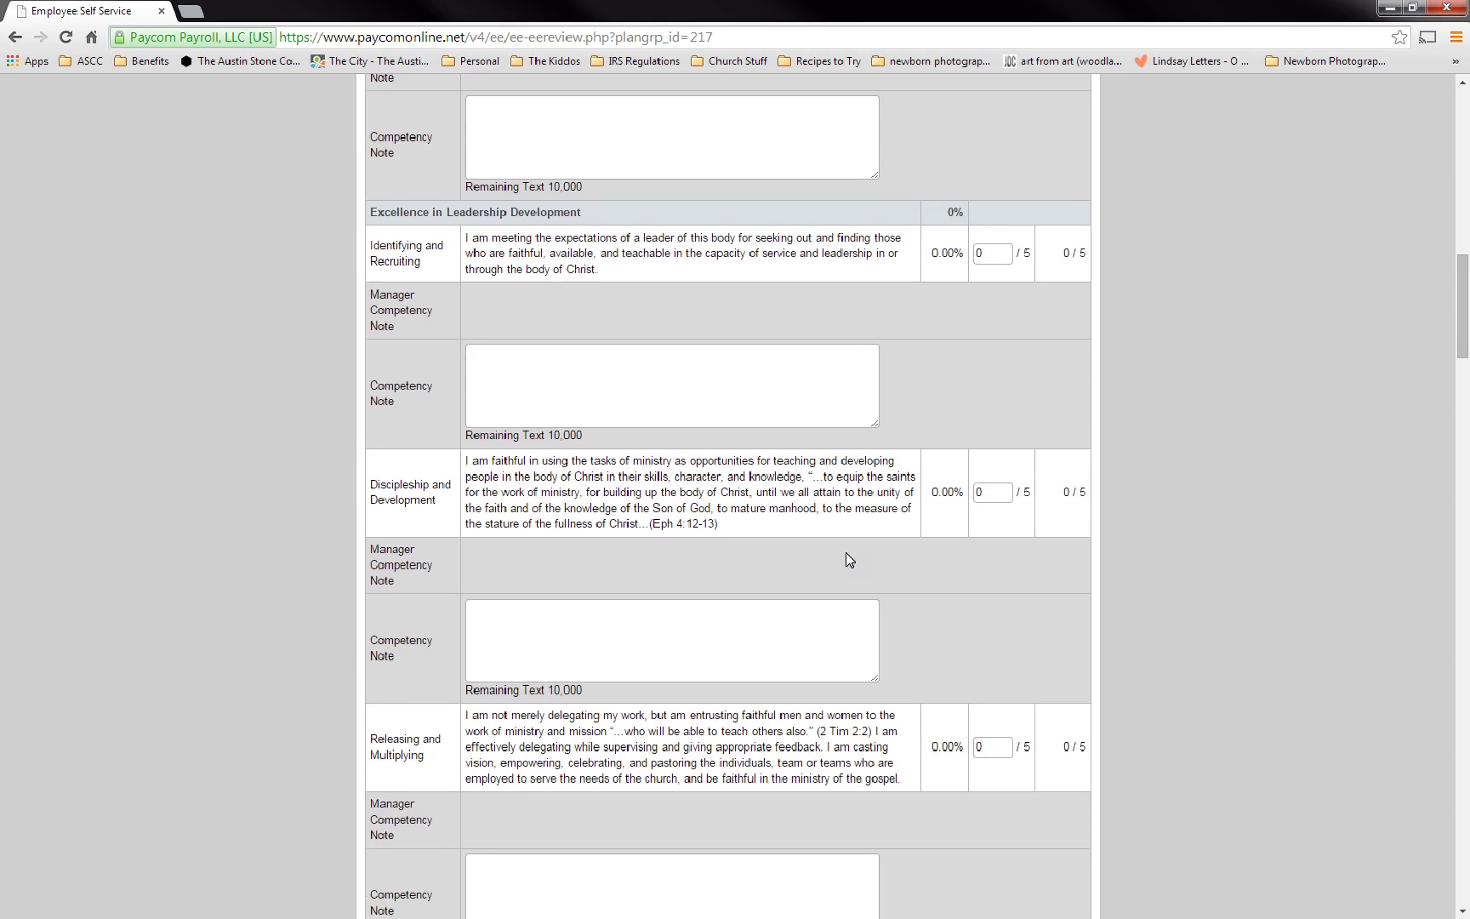
pyautogui.scroll(-5, 846, 558)
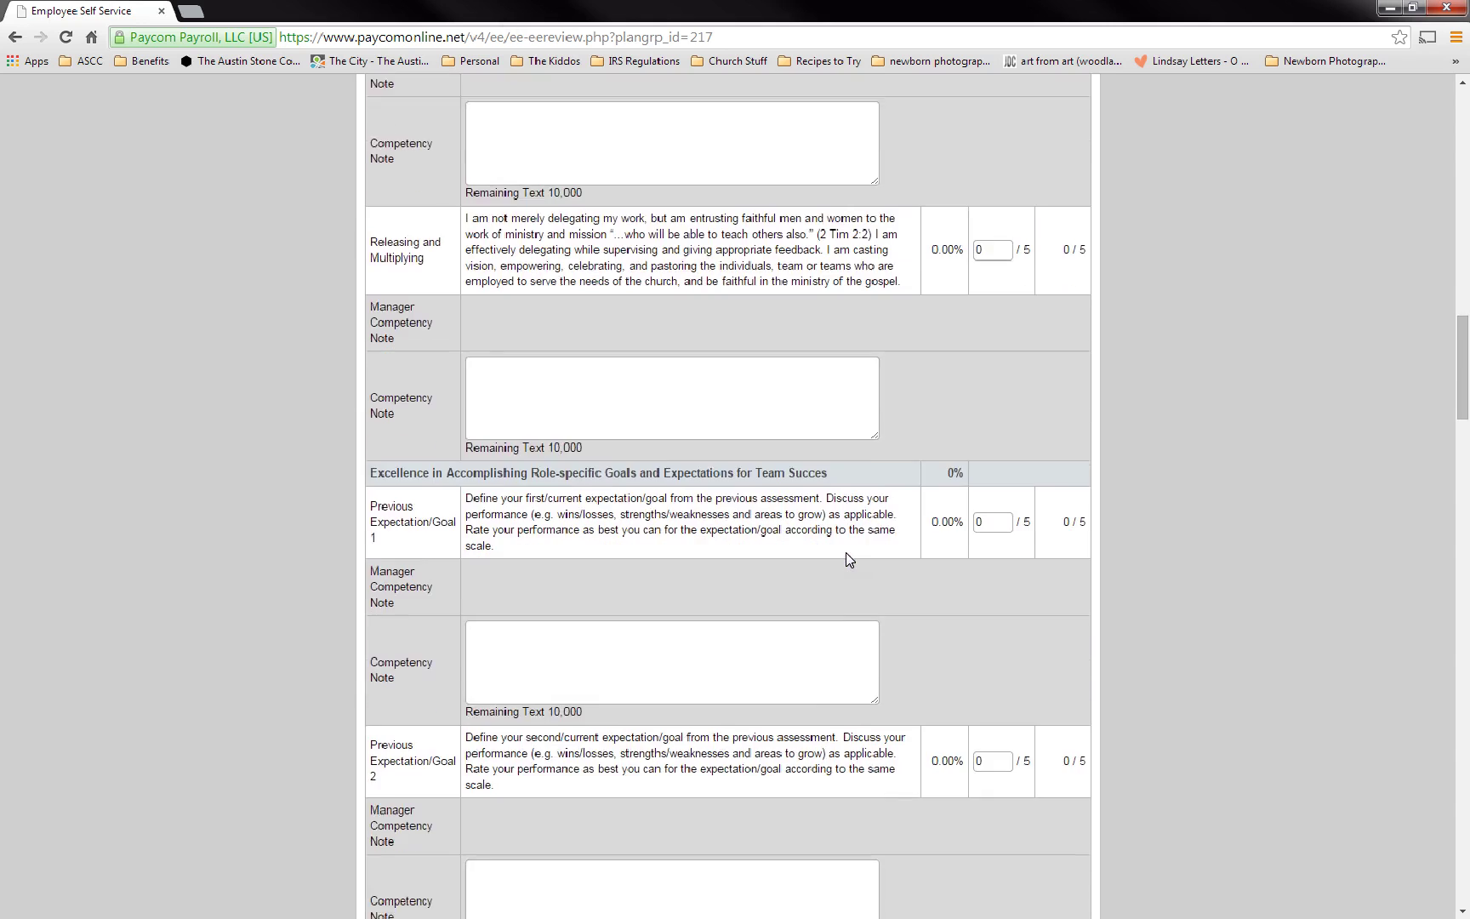
pyautogui.scroll(-1, 849, 560)
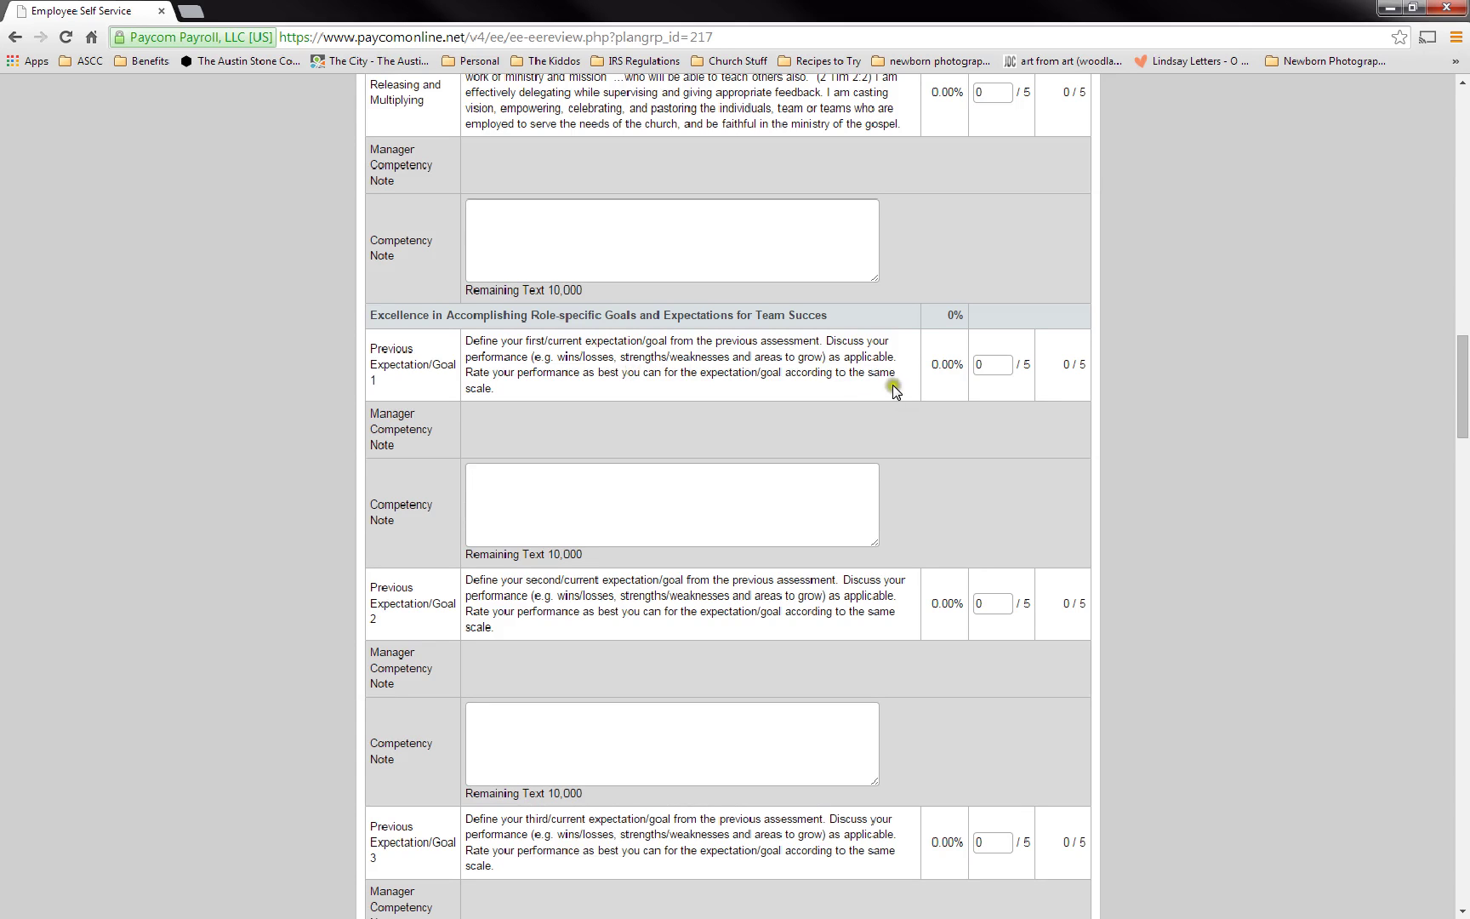
pyautogui.scroll(-4, 560, 517)
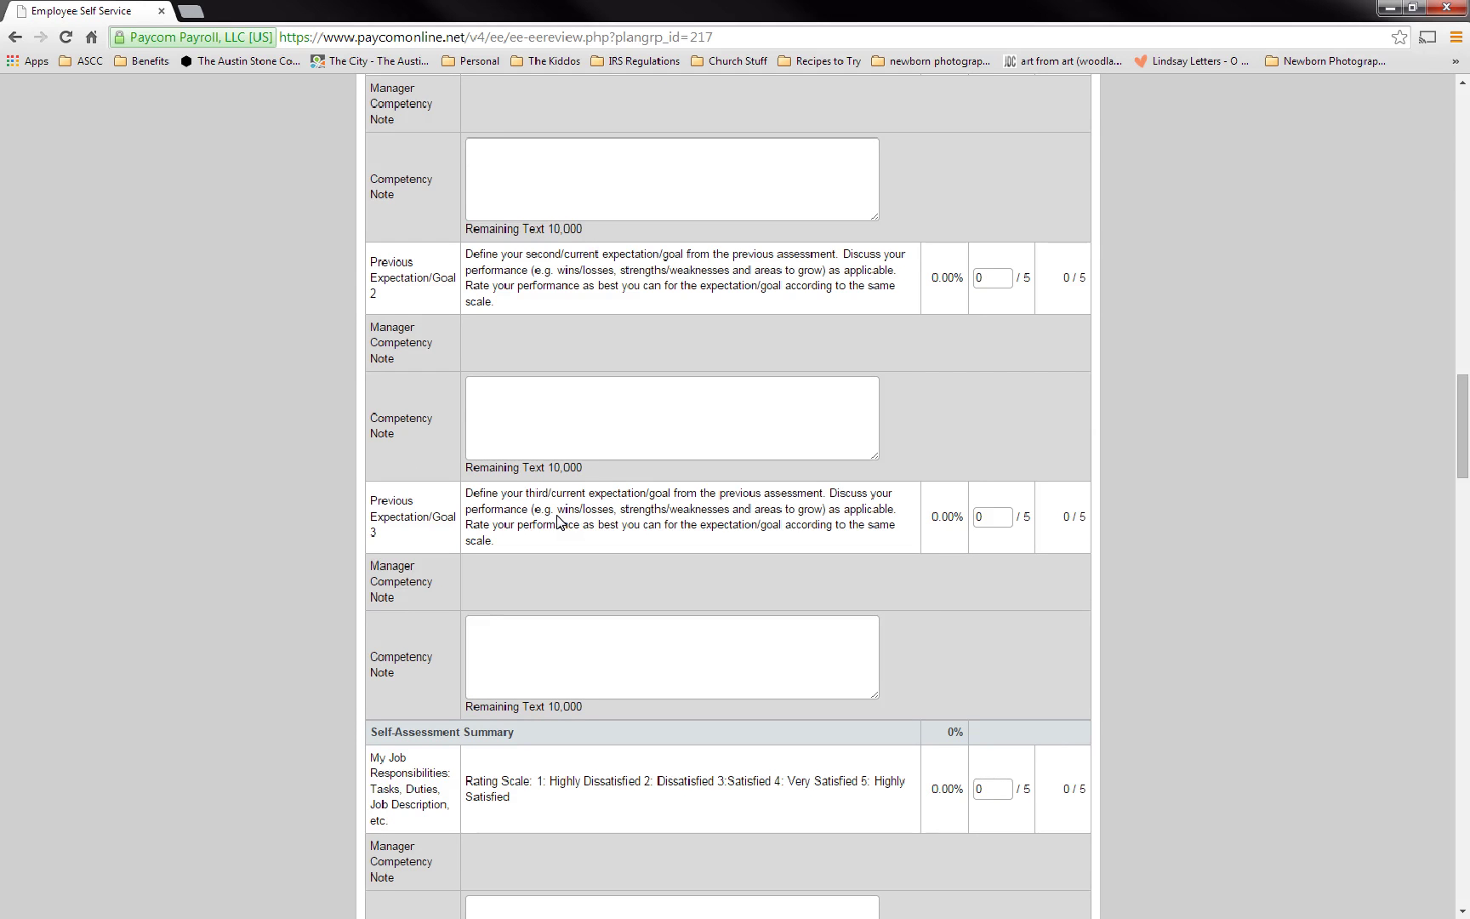
# - Click the first Self-Assessment rating and note boxes, then scroll to Supervisor ONLY Summary Rating
pyautogui.scroll(-3, 557, 519)
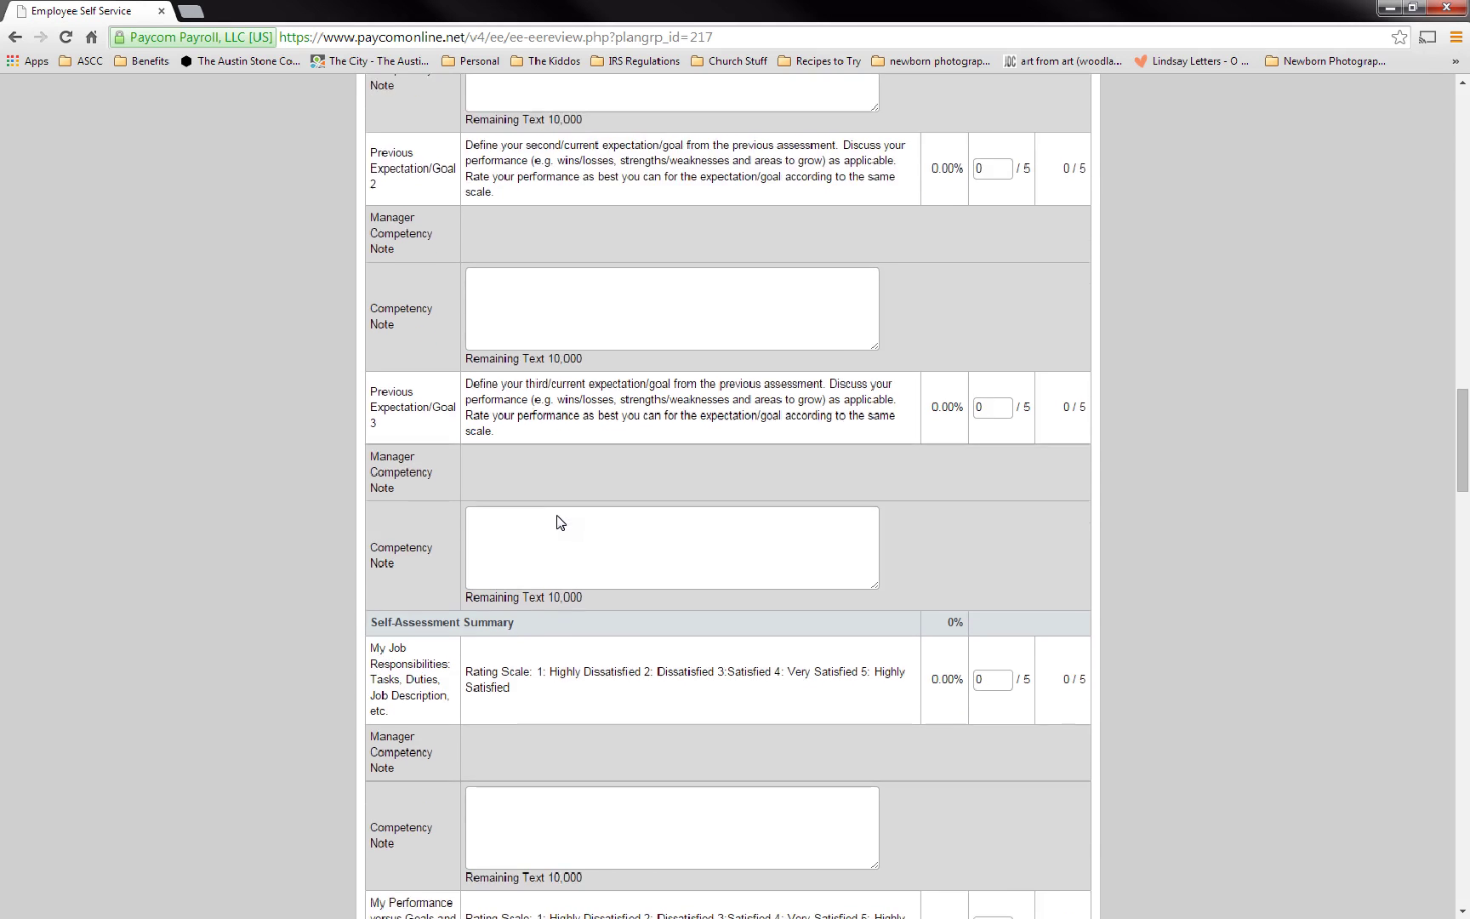
pyautogui.scroll(-2, 557, 520)
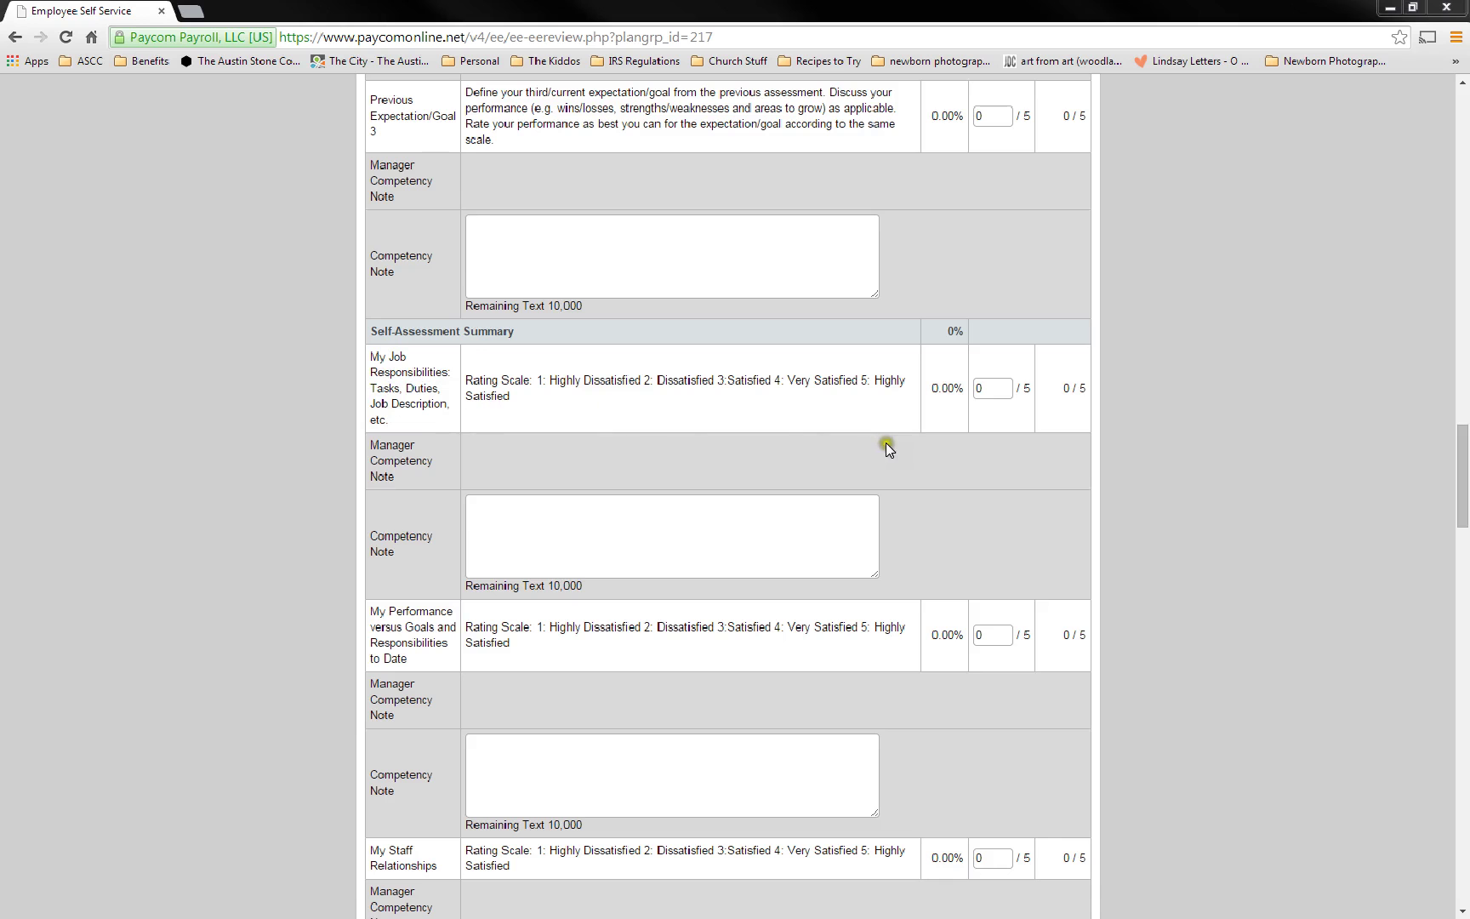
pyautogui.click(989, 390)
pyautogui.click(725, 507)
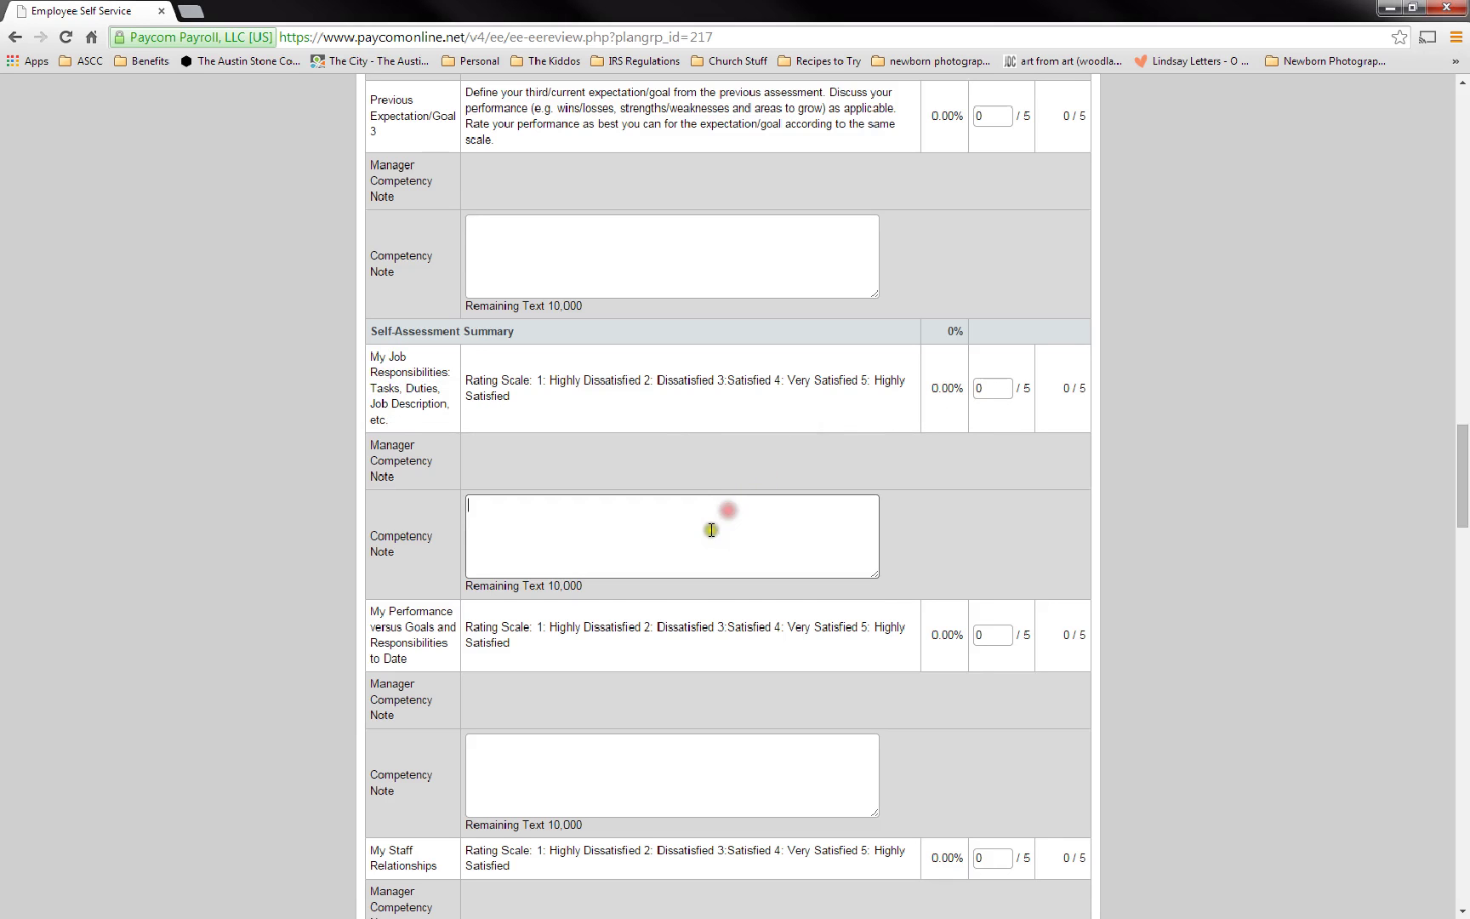
pyautogui.scroll(-4, 695, 584)
pyautogui.scroll(-7, 697, 584)
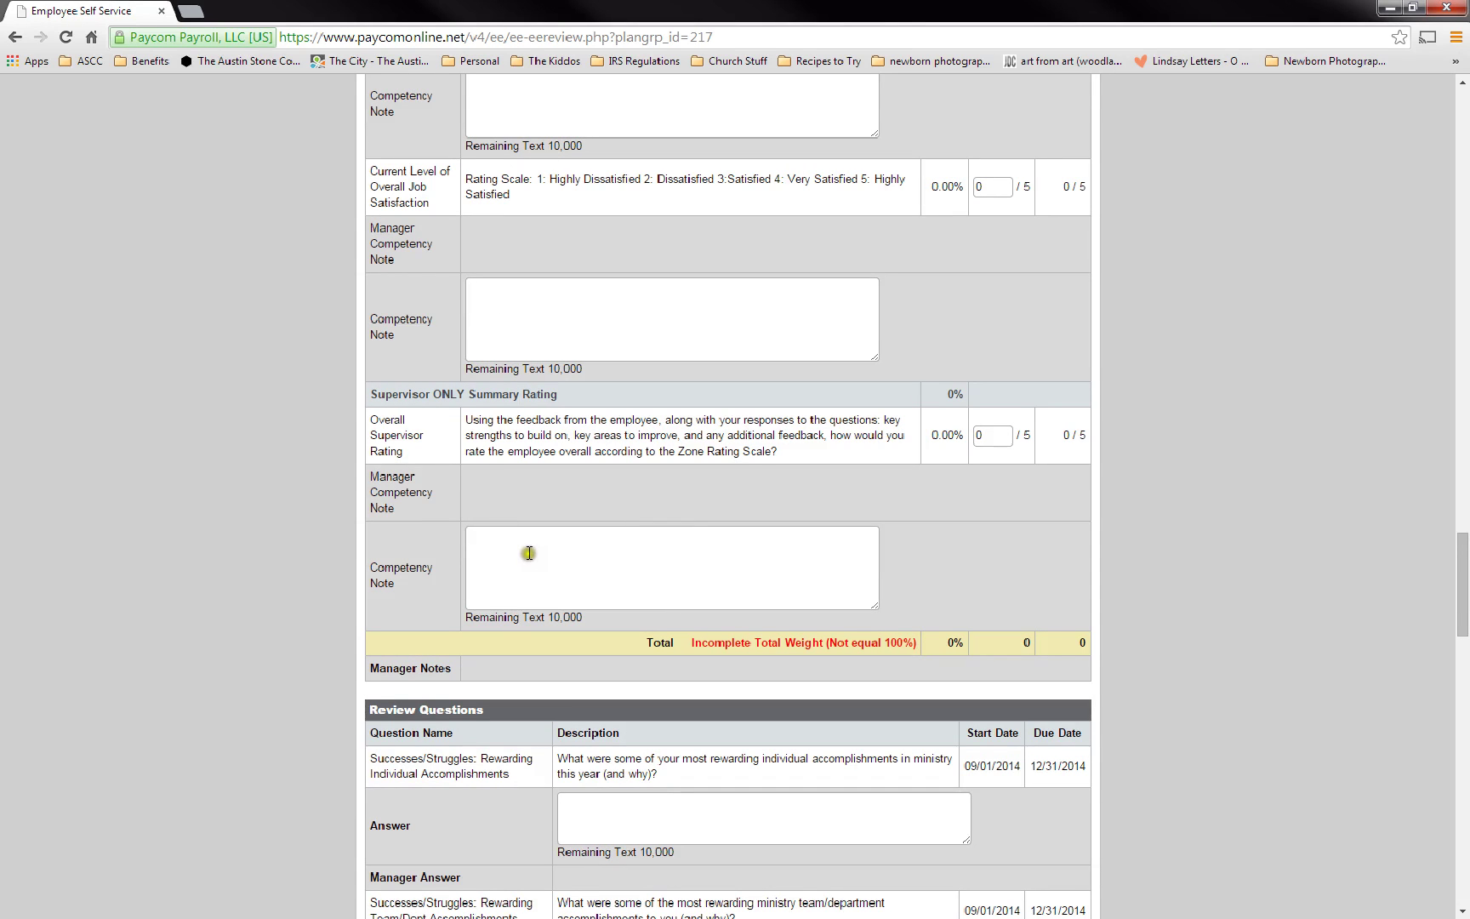
# - Select the first review question's name, click its Answer box, then scroll to Developing Leaders
pyautogui.scroll(-3, 523, 557)
pyautogui.scroll(-1, 512, 558)
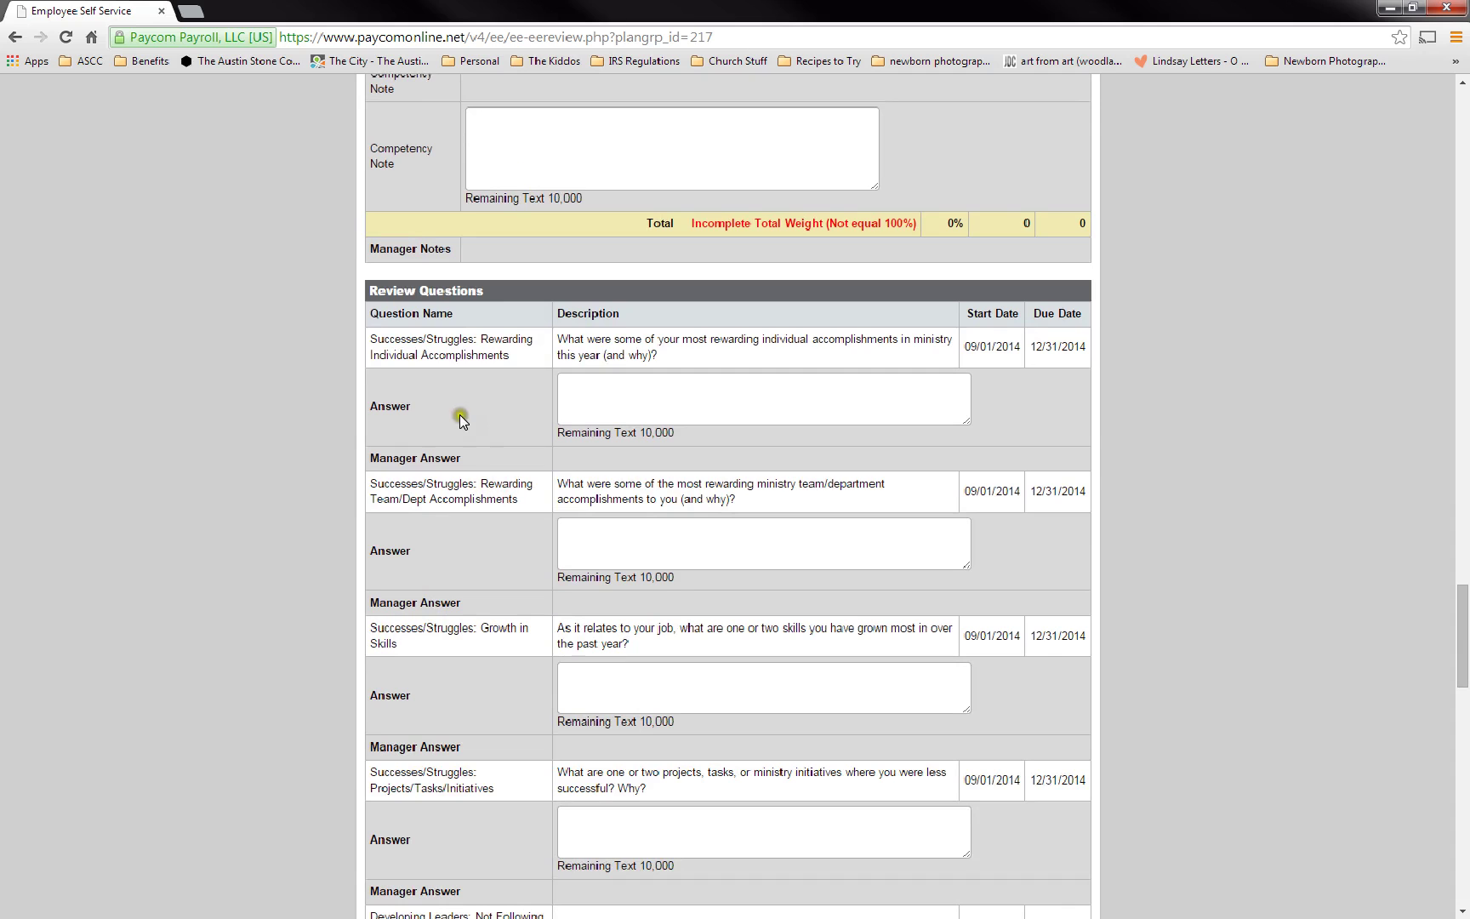
pyautogui.moveTo(481, 336); pyautogui.dragTo(514, 351)
pyautogui.click(520, 362)
pyautogui.click(905, 396)
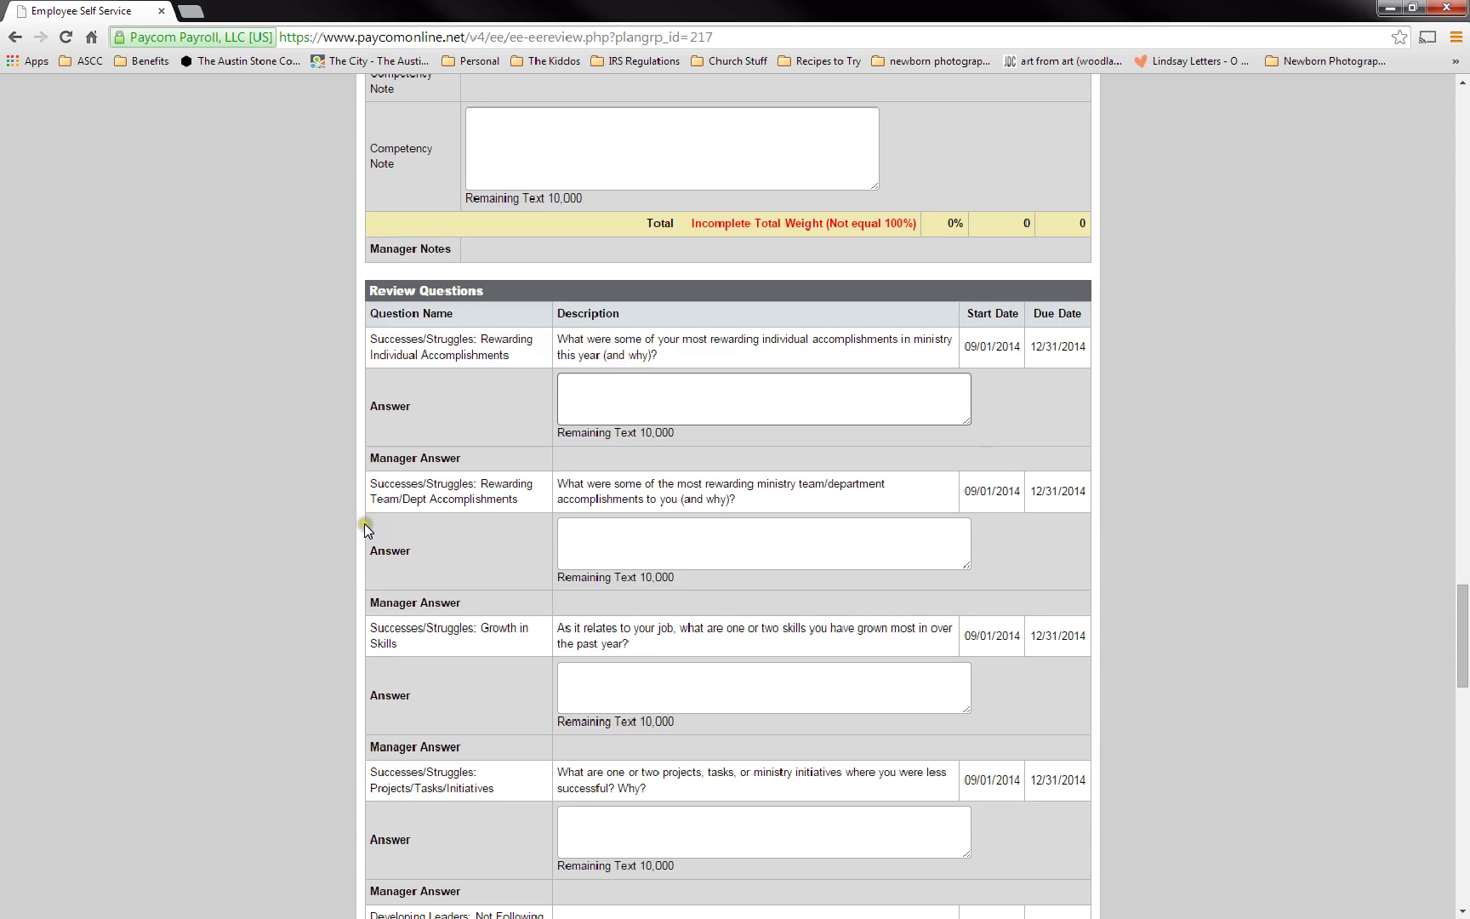
pyautogui.scroll(-1, 366, 525)
pyautogui.scroll(-5, 364, 526)
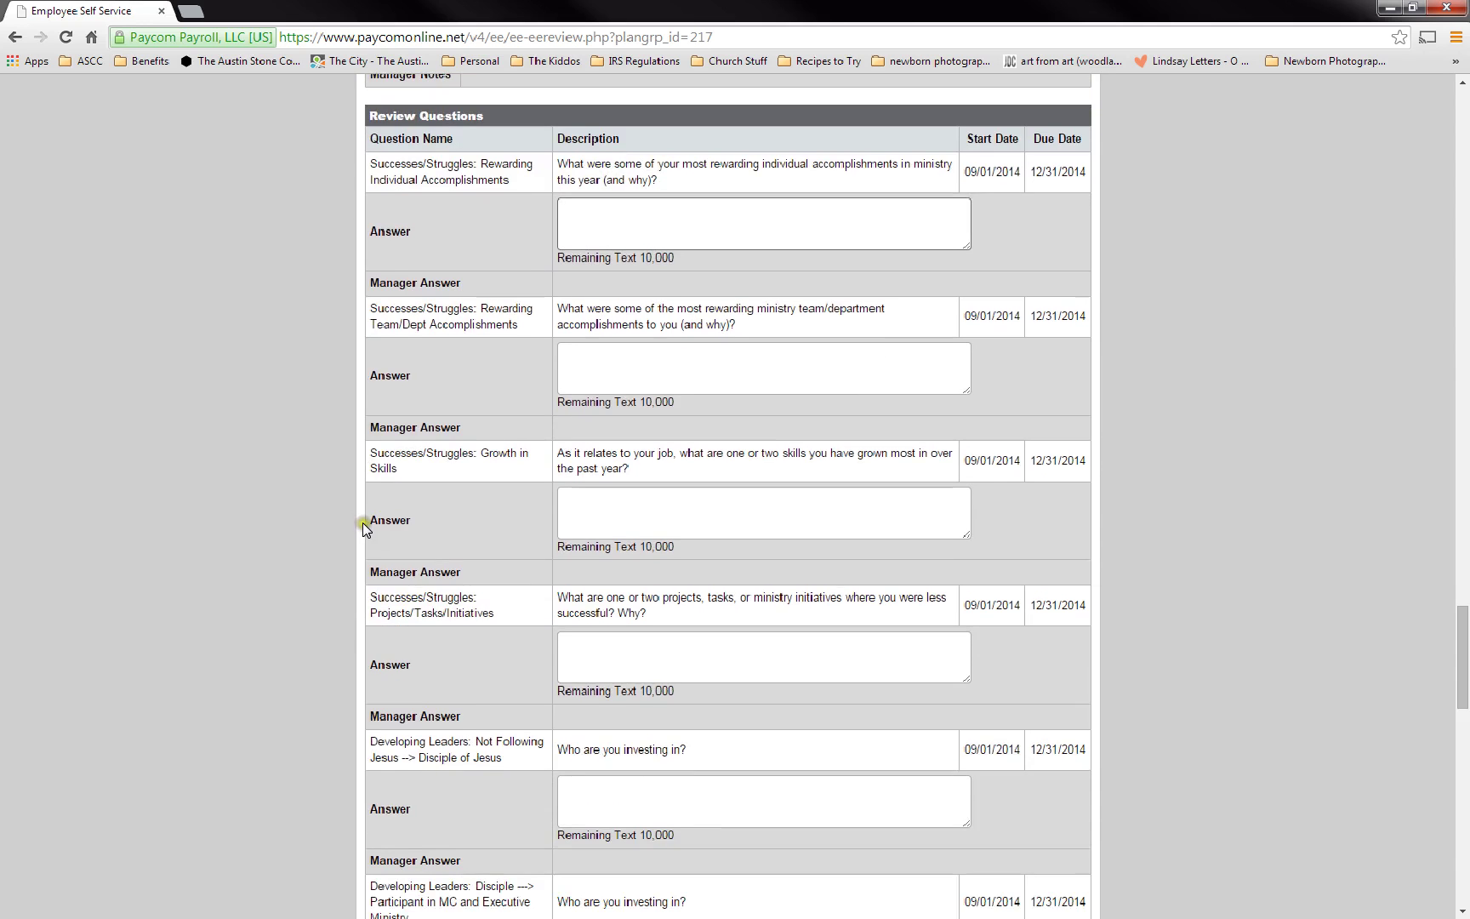
pyautogui.scroll(-3, 364, 518)
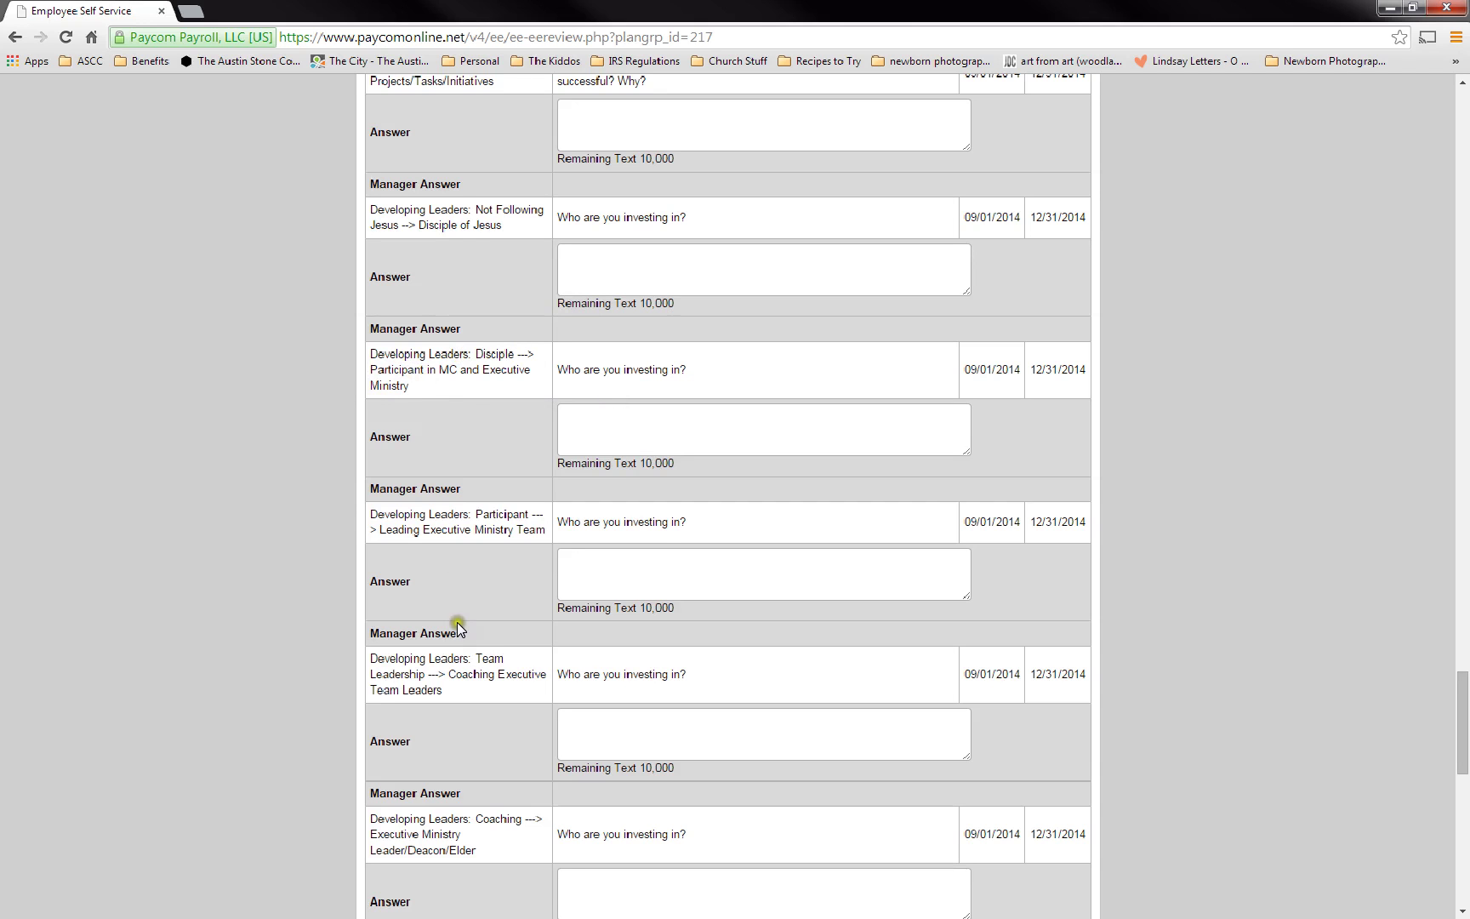
# - Scroll to Additional Review Notes, the signature and date fields, Upload File and Save/Final Approve
pyautogui.scroll(-5, 459, 639)
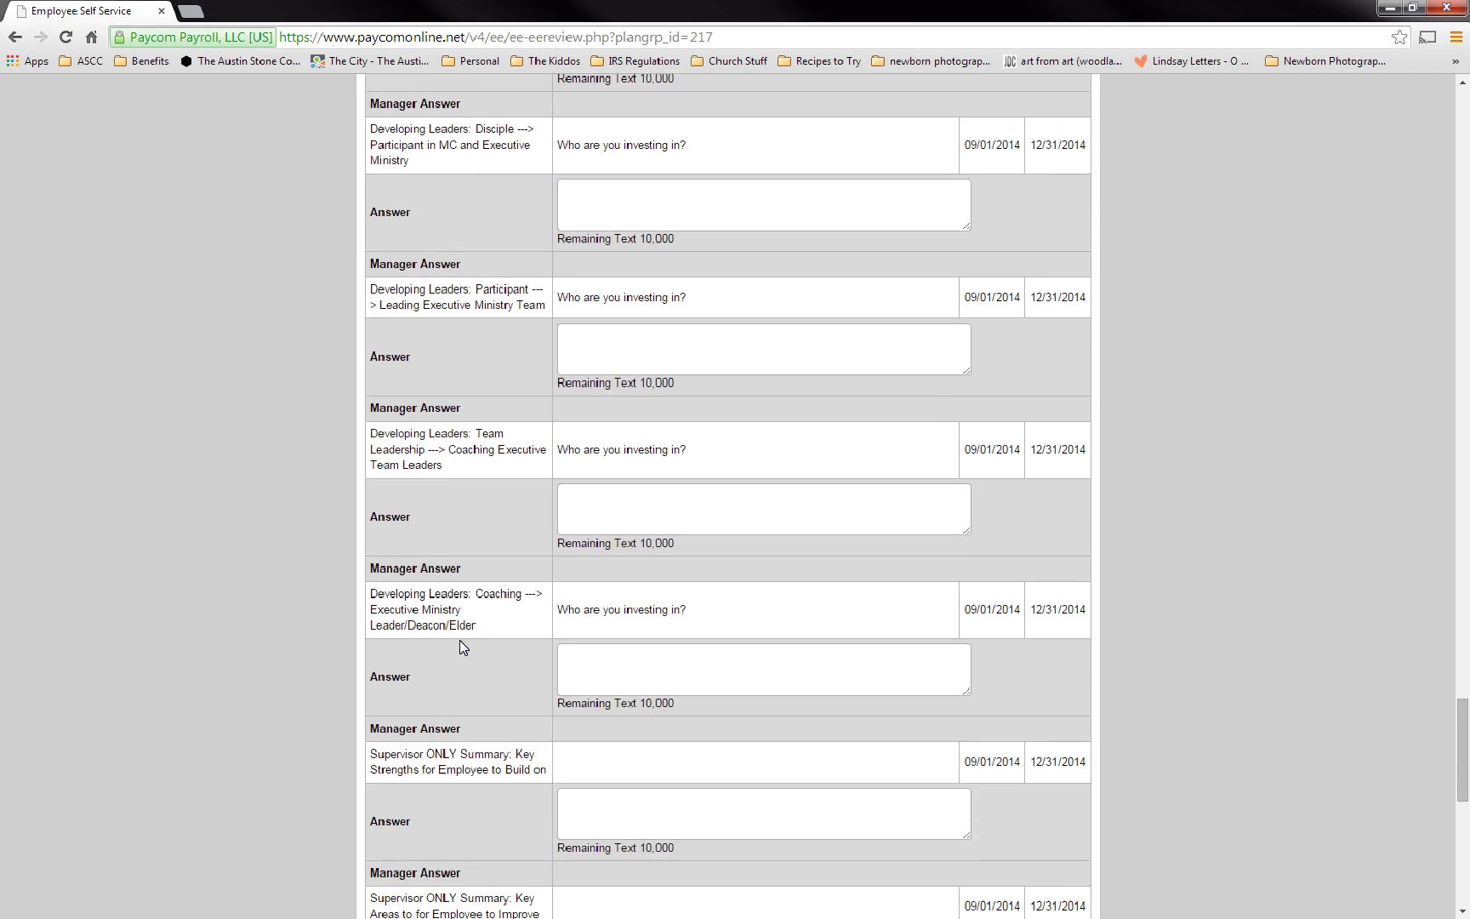
pyautogui.scroll(-2, 460, 646)
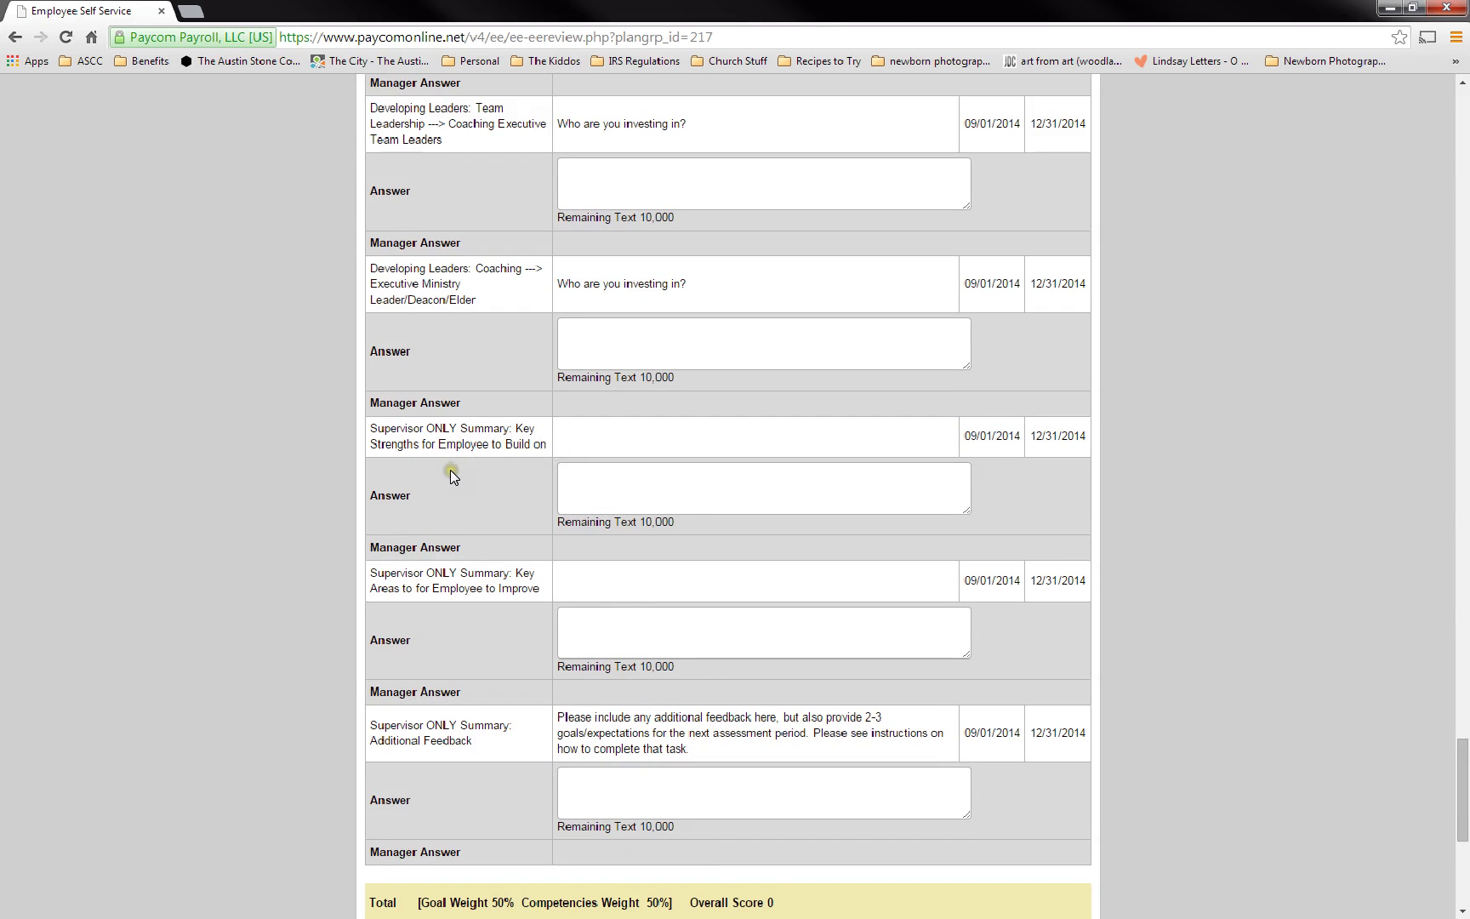
pyautogui.scroll(-1, 350, 512)
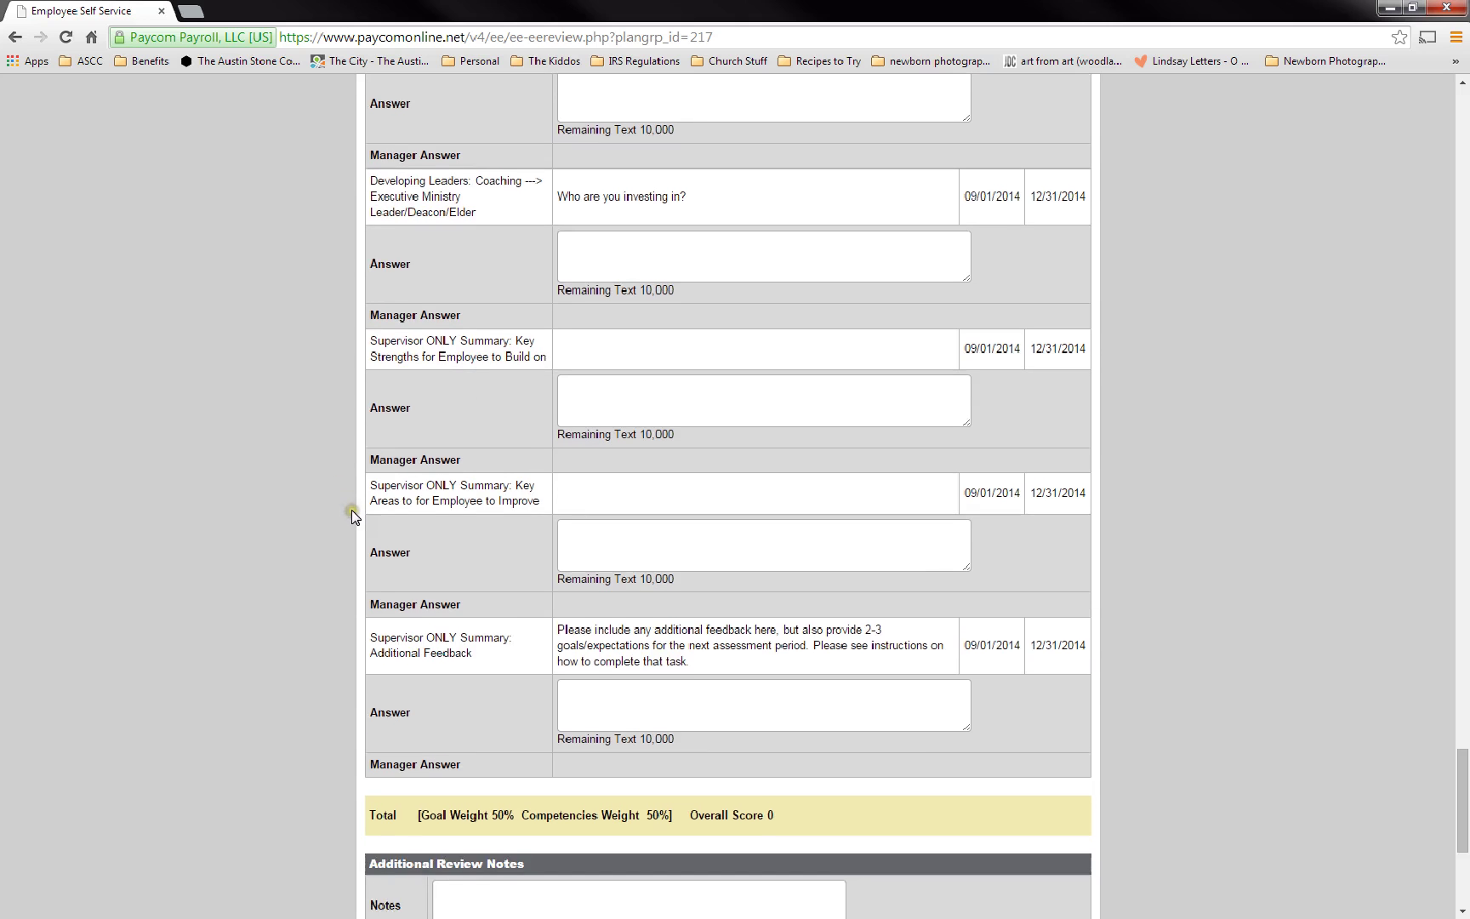
pyautogui.scroll(-5, 352, 510)
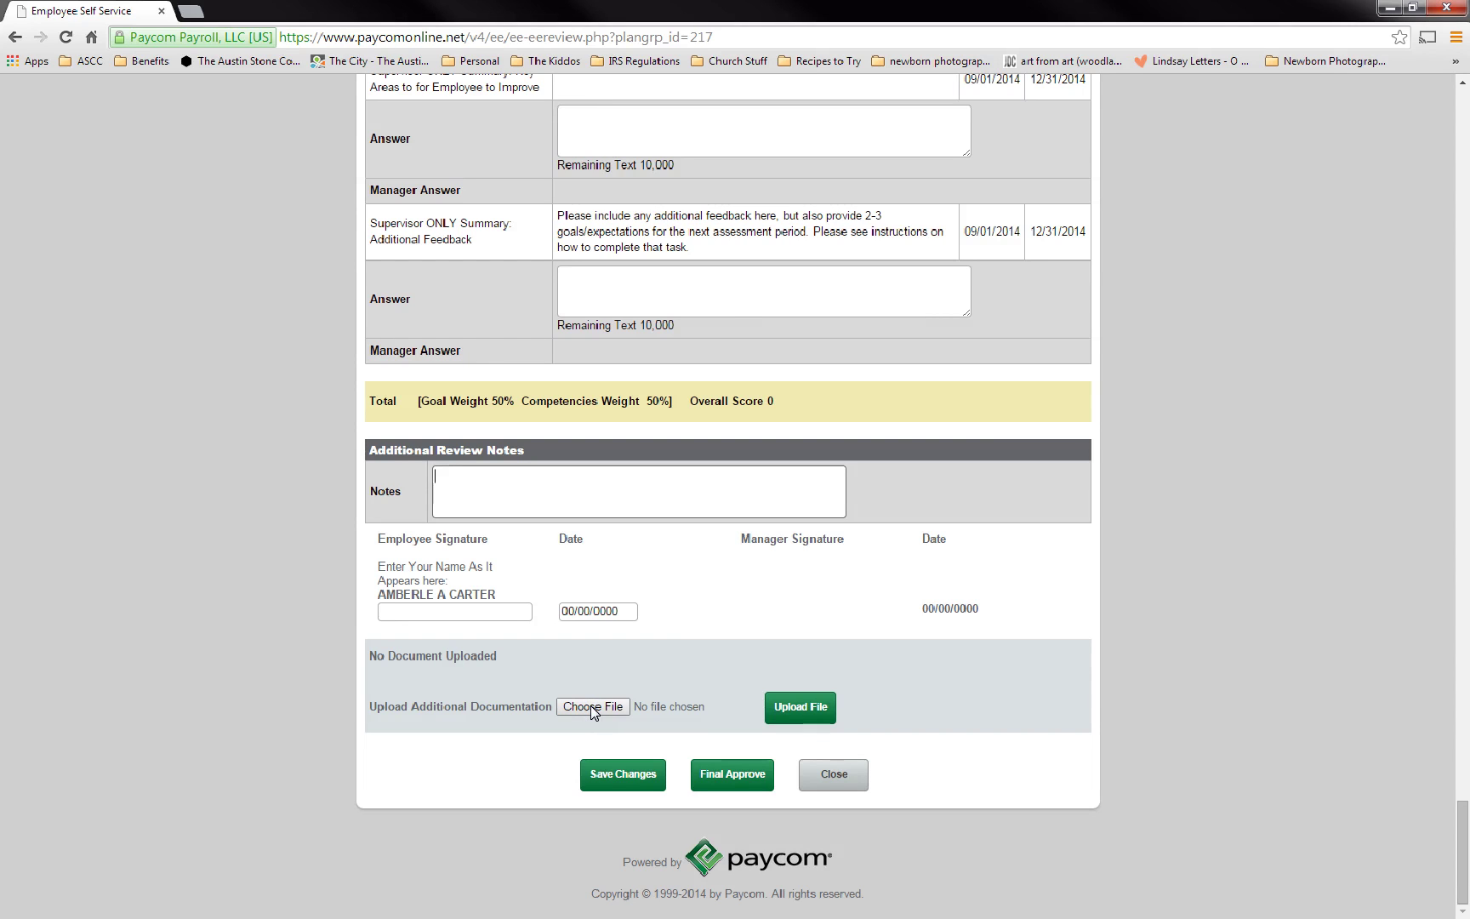
pyautogui.click(593, 706)
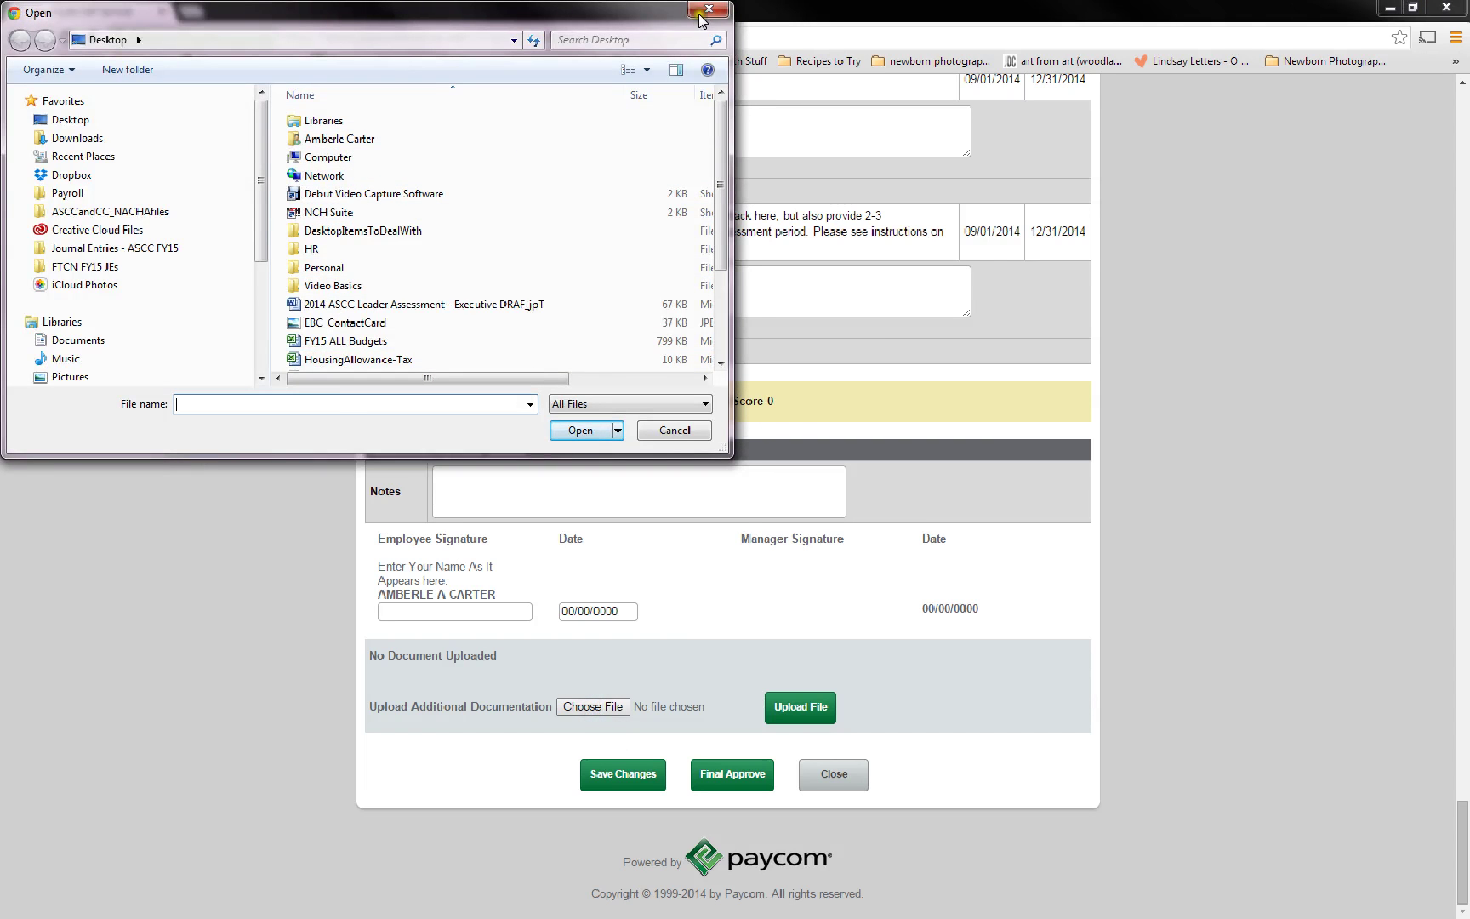
pyautogui.click(709, 9)
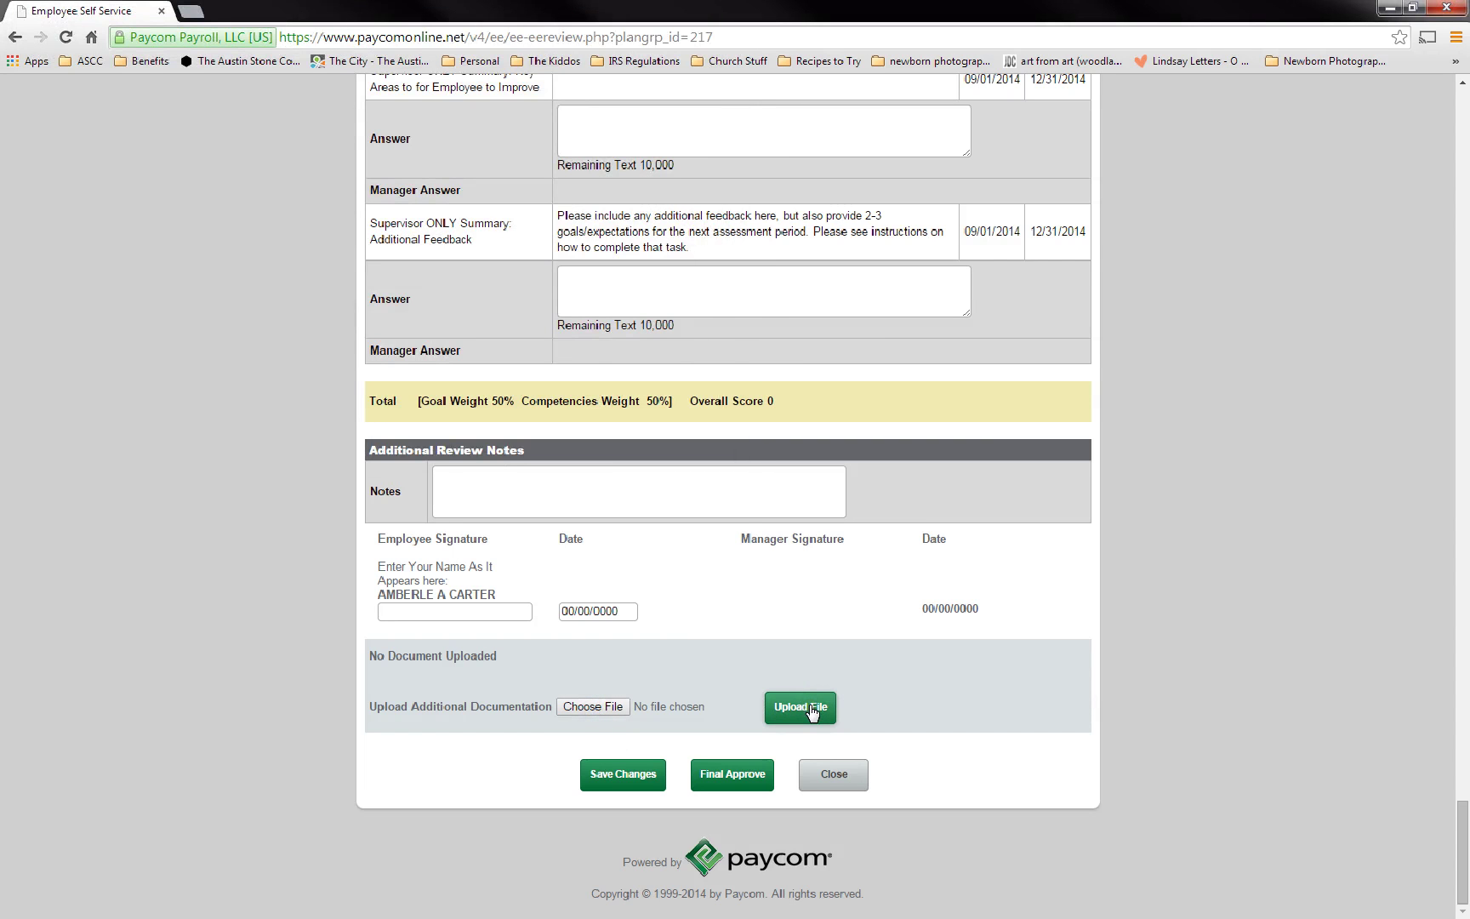
pyautogui.click(706, 699)
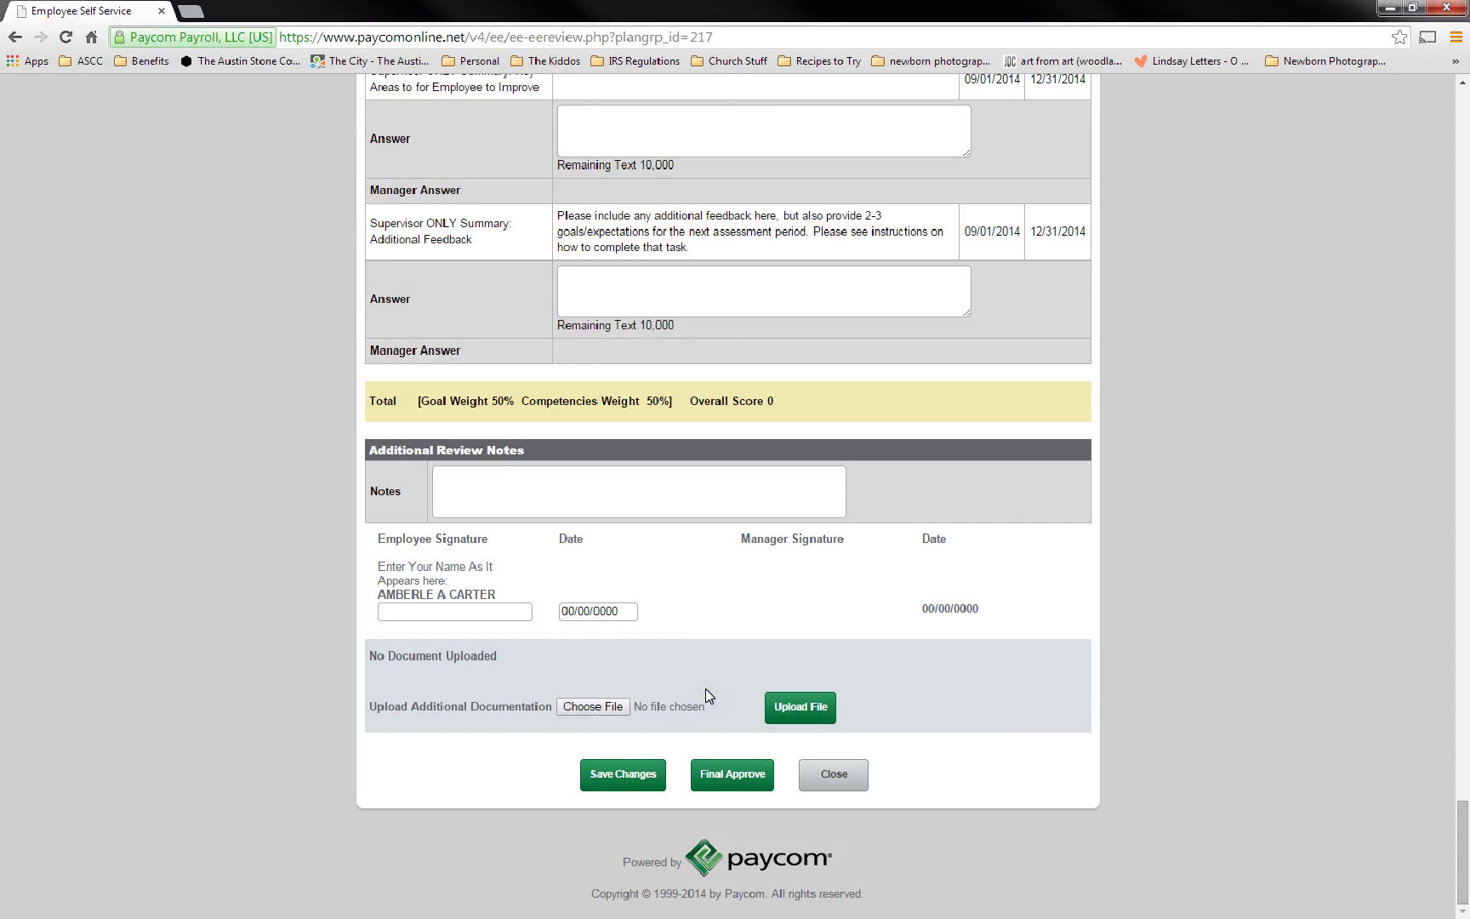
pyautogui.click(424, 613)
pyautogui.click(631, 775)
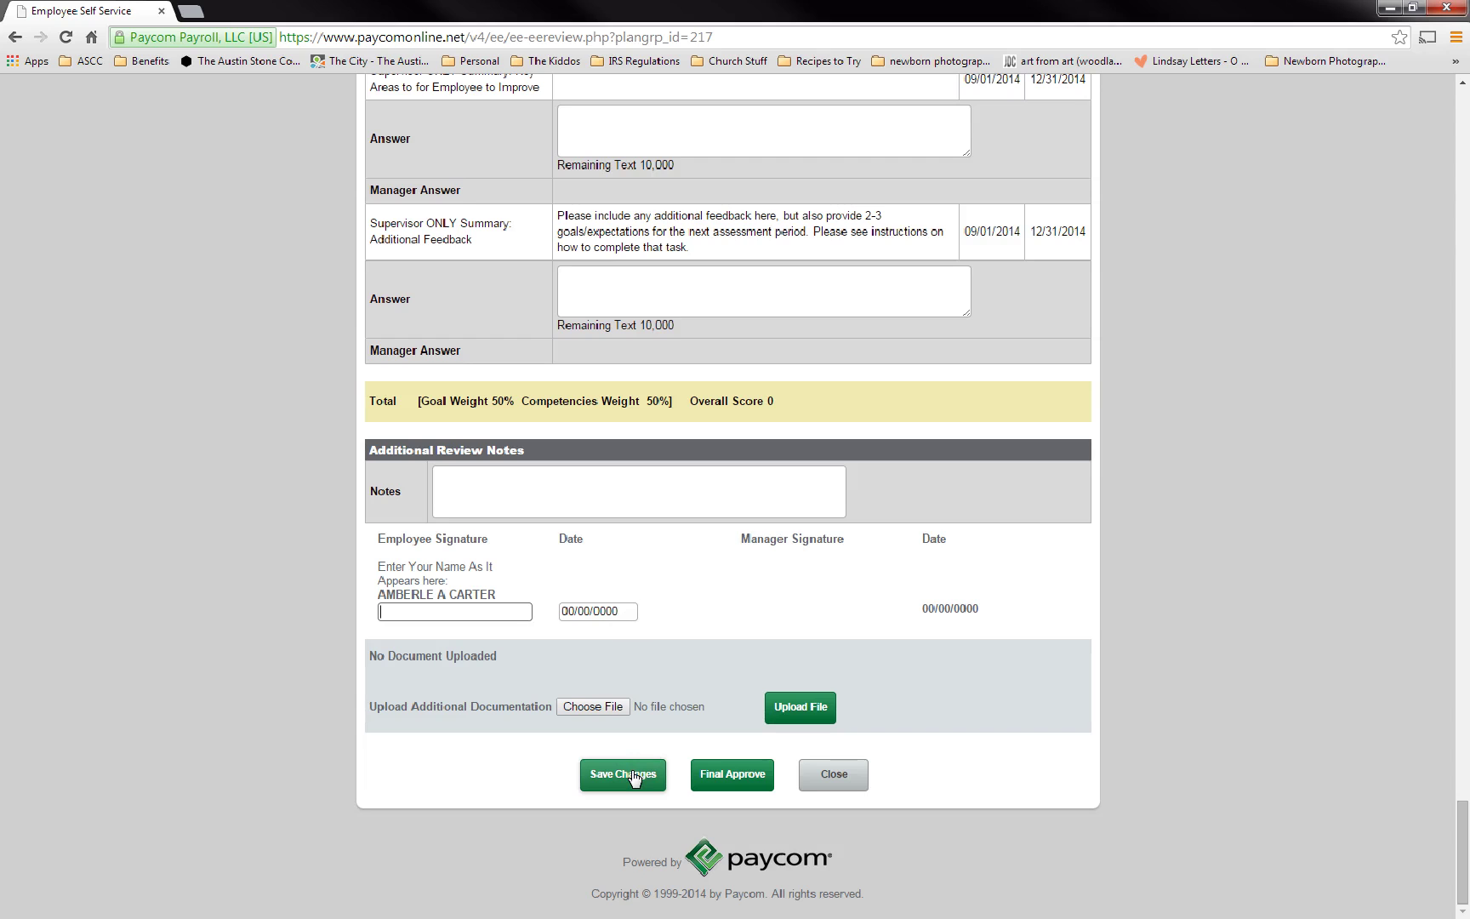
pyautogui.click(729, 775)
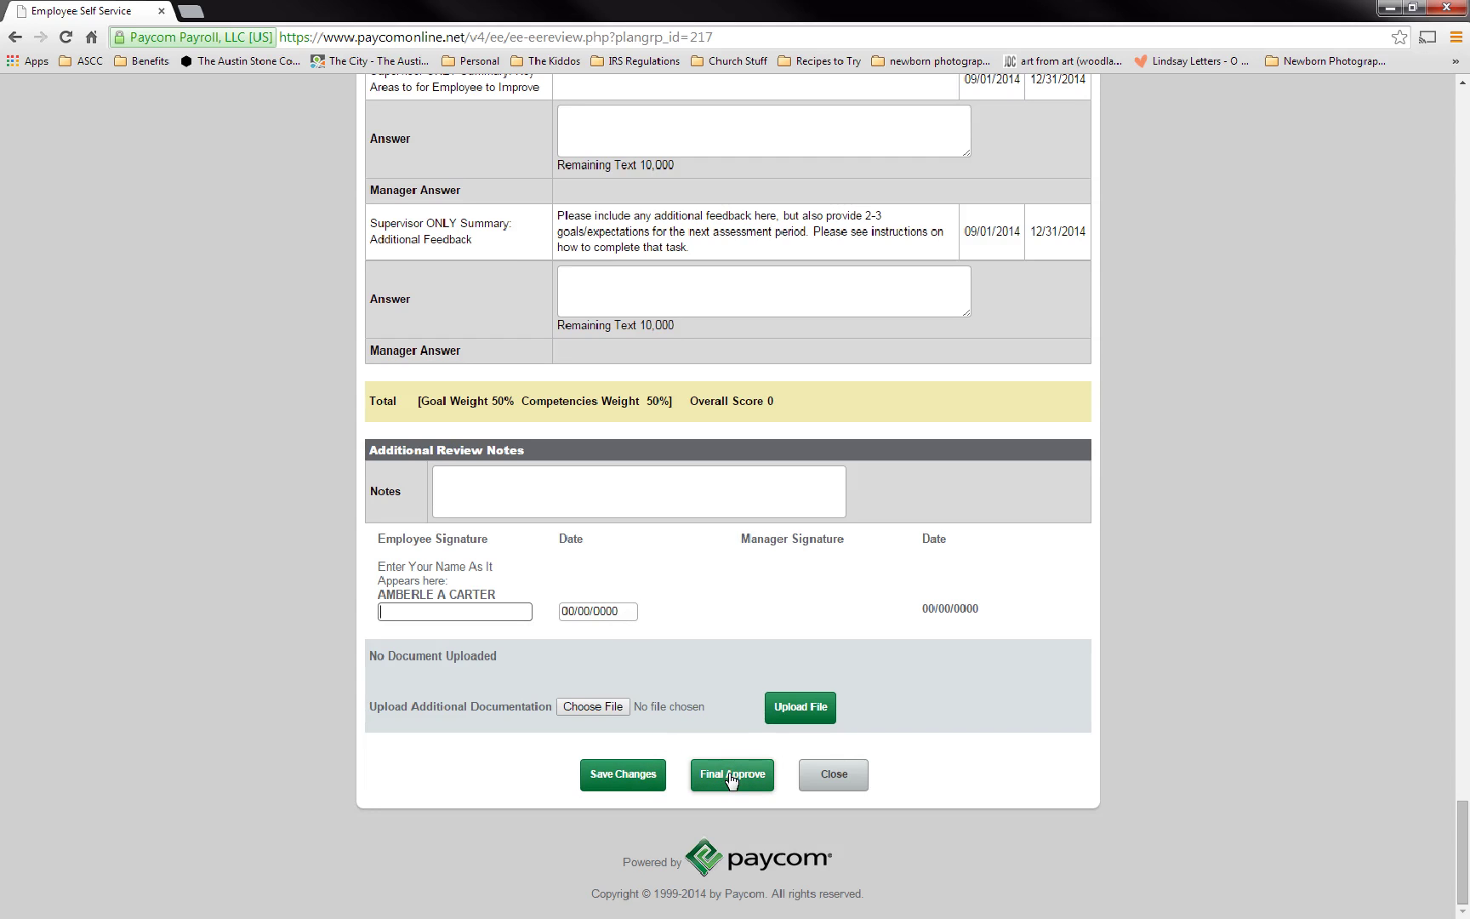